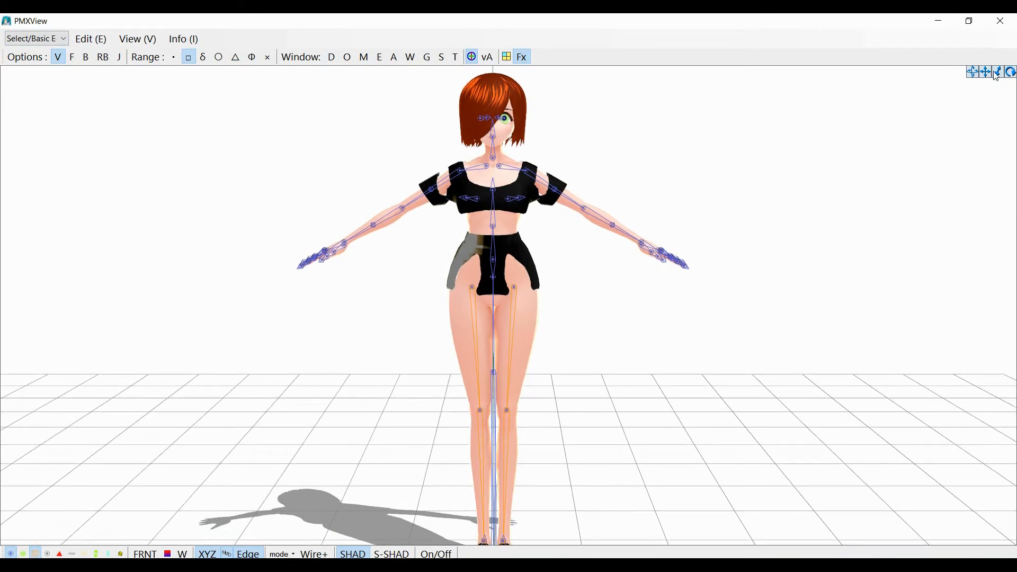
# Step: Display the model's vertices, enable face selection alongside vertex selection, and box-select the whole model
pyautogui.moveTo(997, 74); pyautogui.dragTo(990, 78)
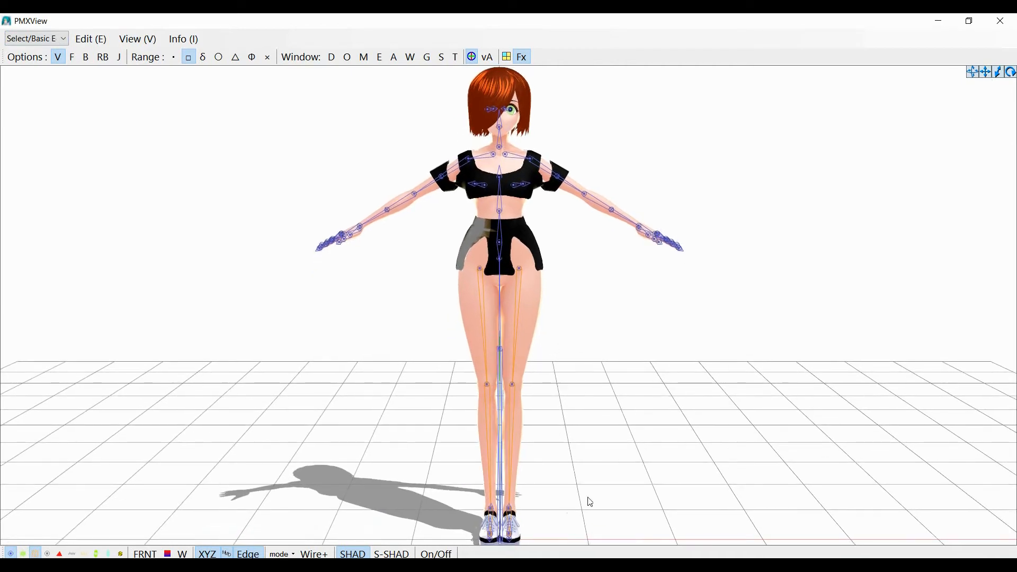
pyautogui.click(500, 506)
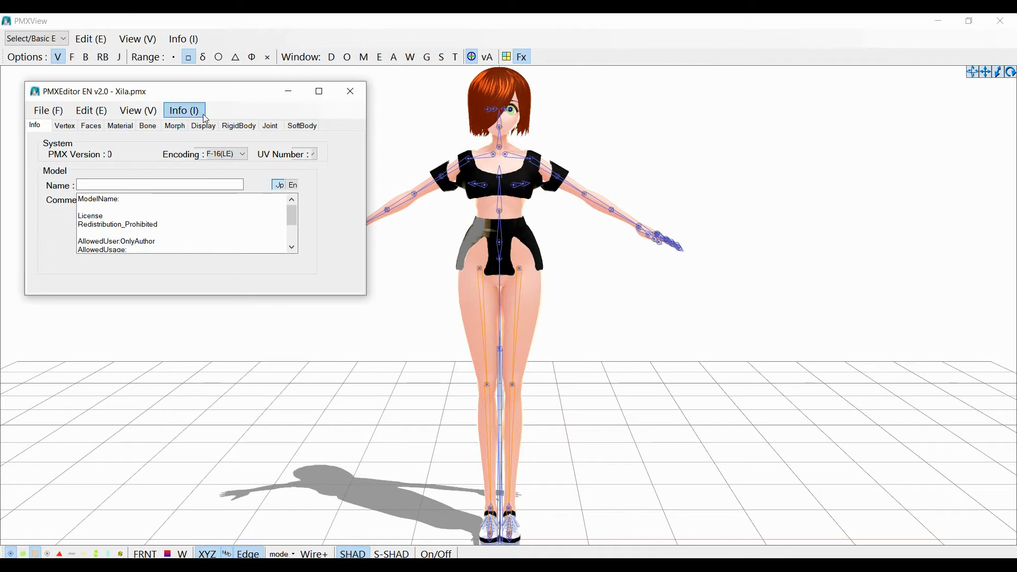
pyautogui.moveTo(204, 94)
pyautogui.mouseDown()
pyautogui.moveTo(189, 101)
pyautogui.moveTo(199, 128)
pyautogui.moveTo(200, 91)
pyautogui.mouseUp()
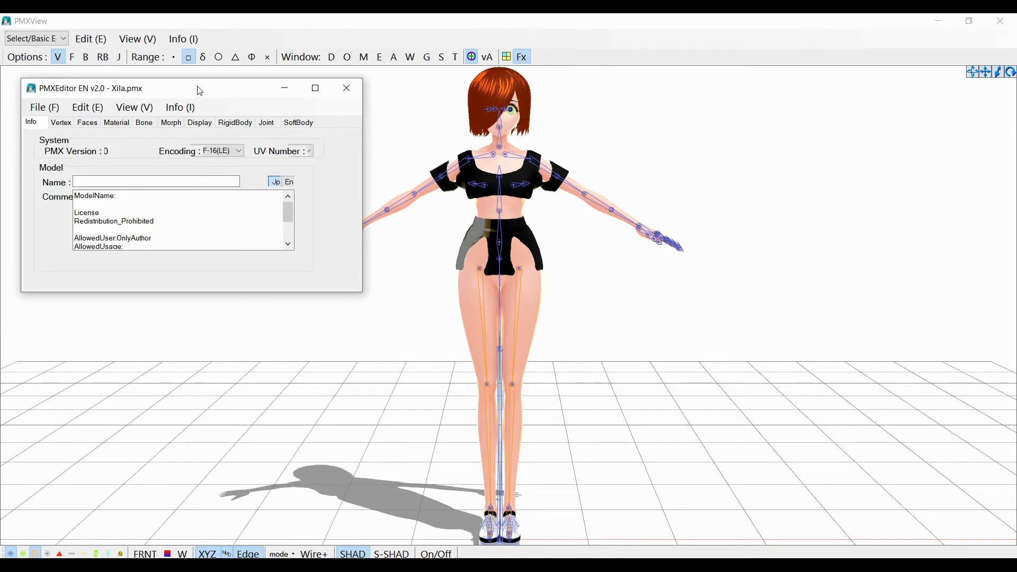
pyautogui.click(23, 554)
pyautogui.click(24, 554)
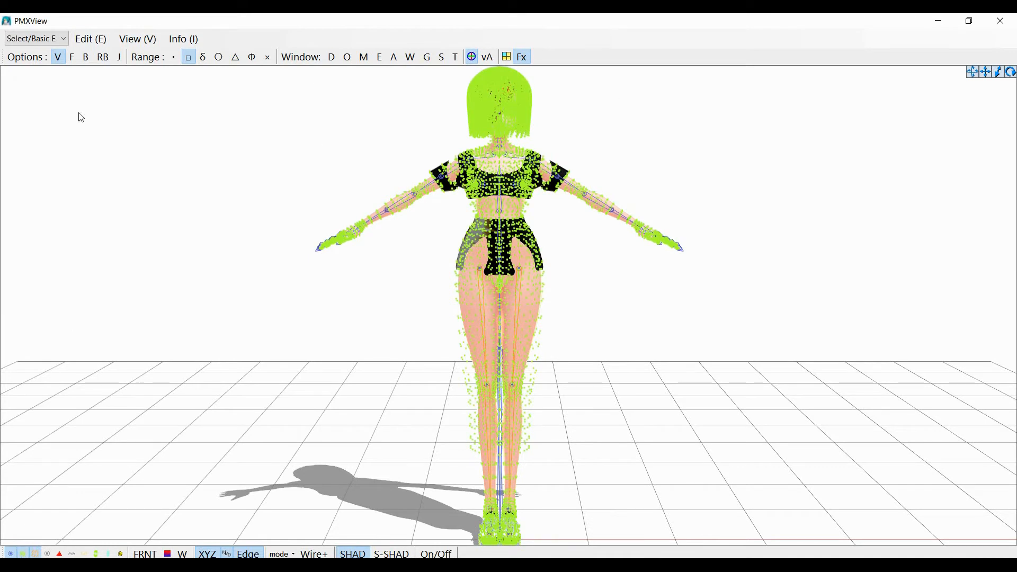
pyautogui.click(72, 57)
pyautogui.moveTo(204, 69); pyautogui.dragTo(770, 553)
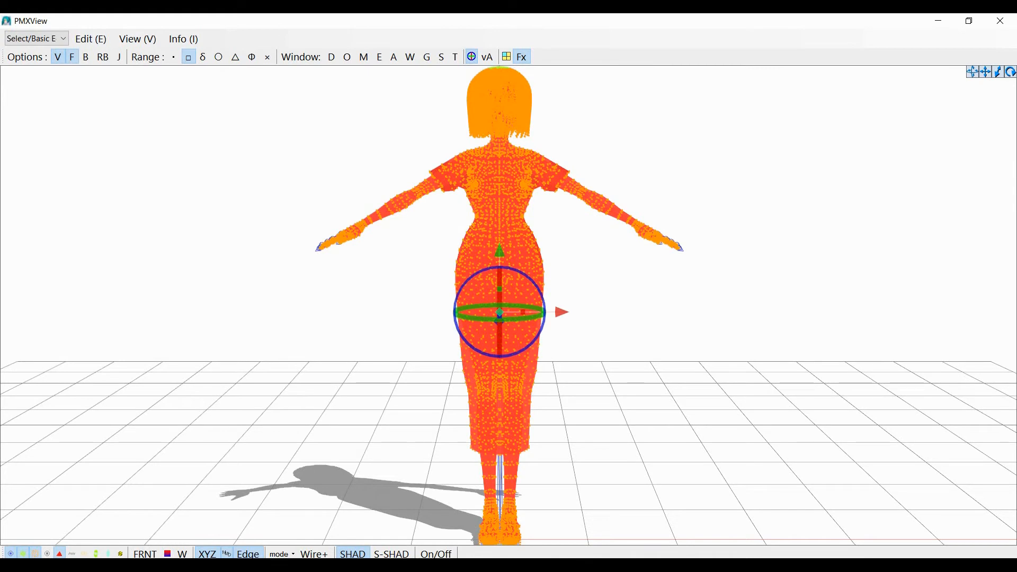
# Step: Look at the model's material list in the PMXEditor window and return to PMXView
pyautogui.click(501, 503)
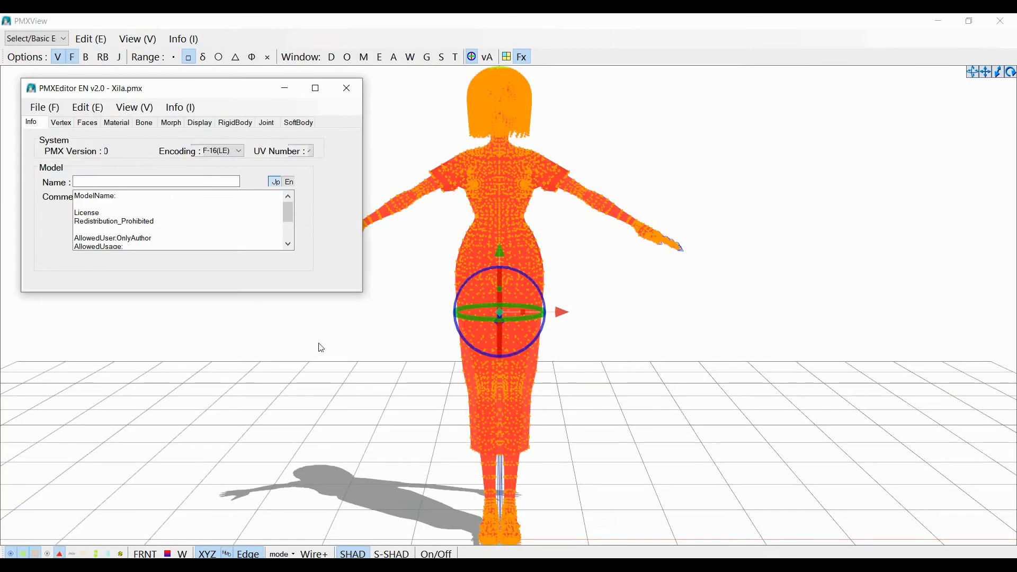
pyautogui.click(114, 124)
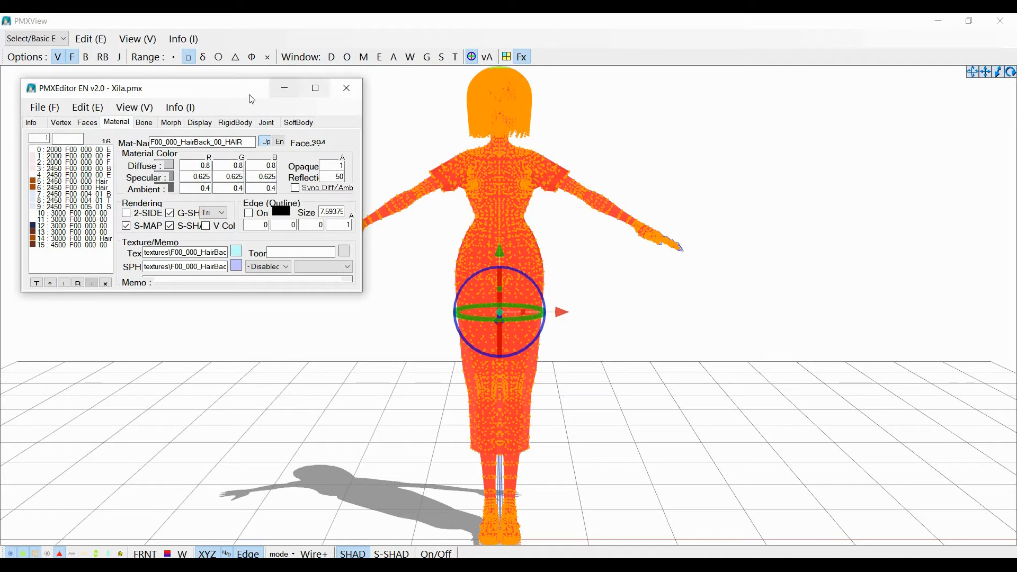
pyautogui.click(351, 39)
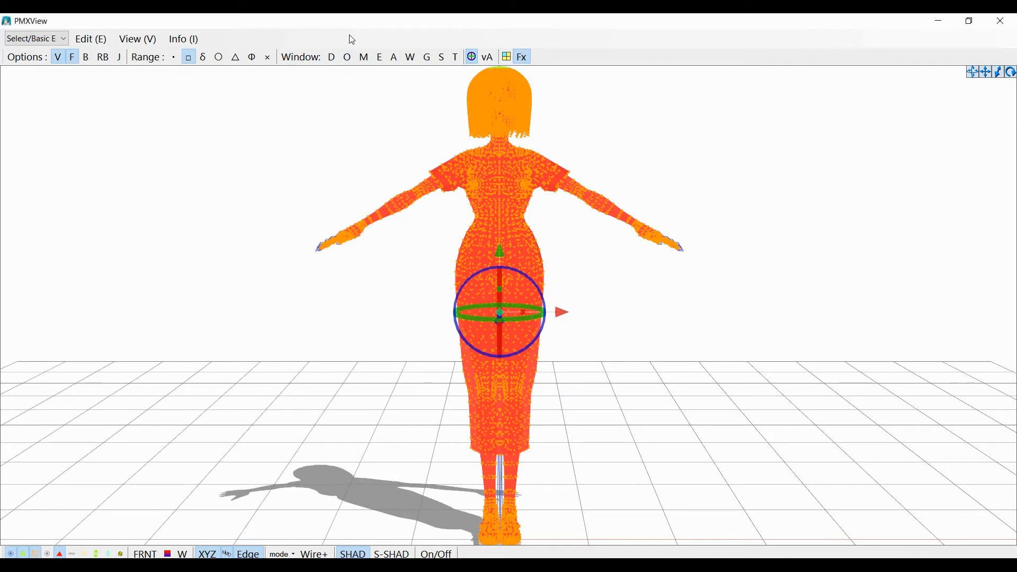
# Step: Open the Refine/Masking window and uncheck all of the model's materials
pyautogui.click(366, 57)
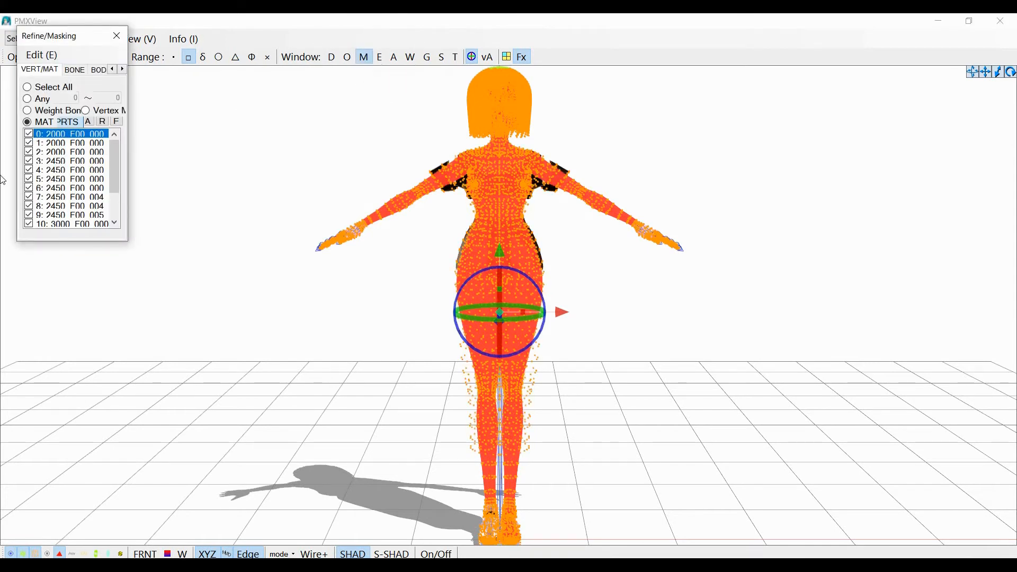
pyautogui.rightClick(34, 136)
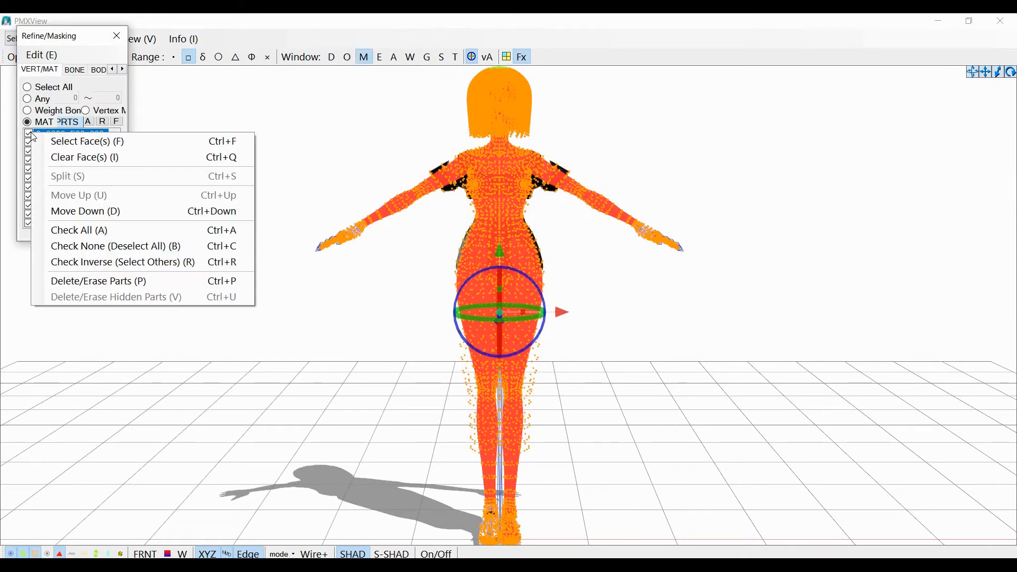
pyautogui.click(68, 247)
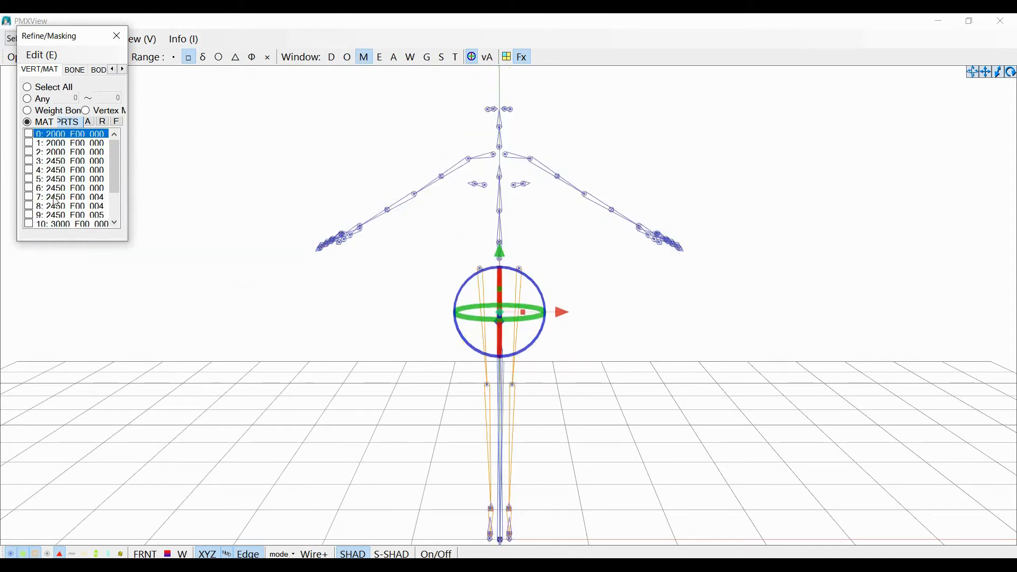
# Step: Check materials 1 to 6 in turn to identify their parts, and leave only material 7, the skirt, checked
pyautogui.click(30, 144)
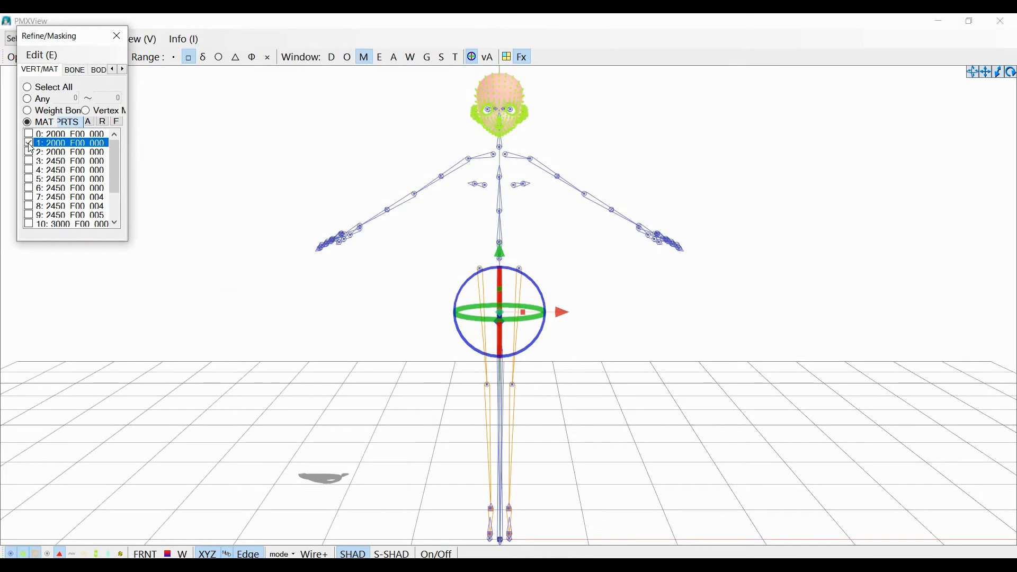
pyautogui.click(30, 154)
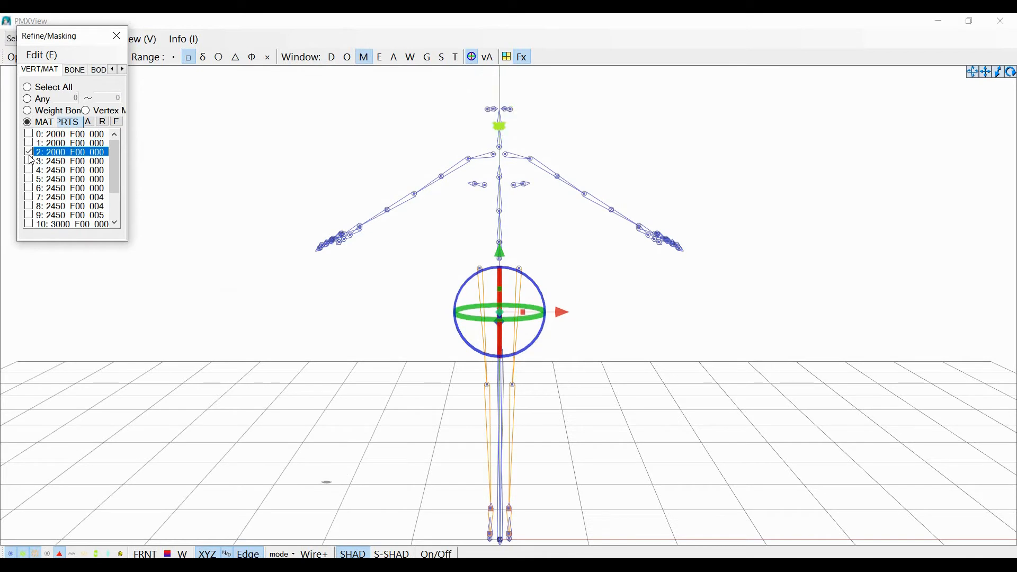
pyautogui.click(29, 162)
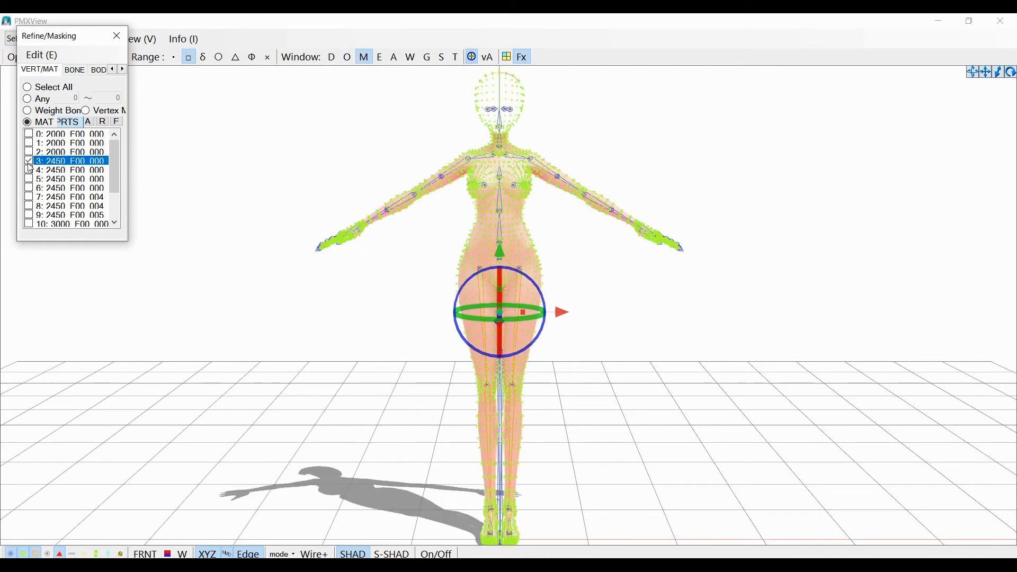
pyautogui.click(29, 169)
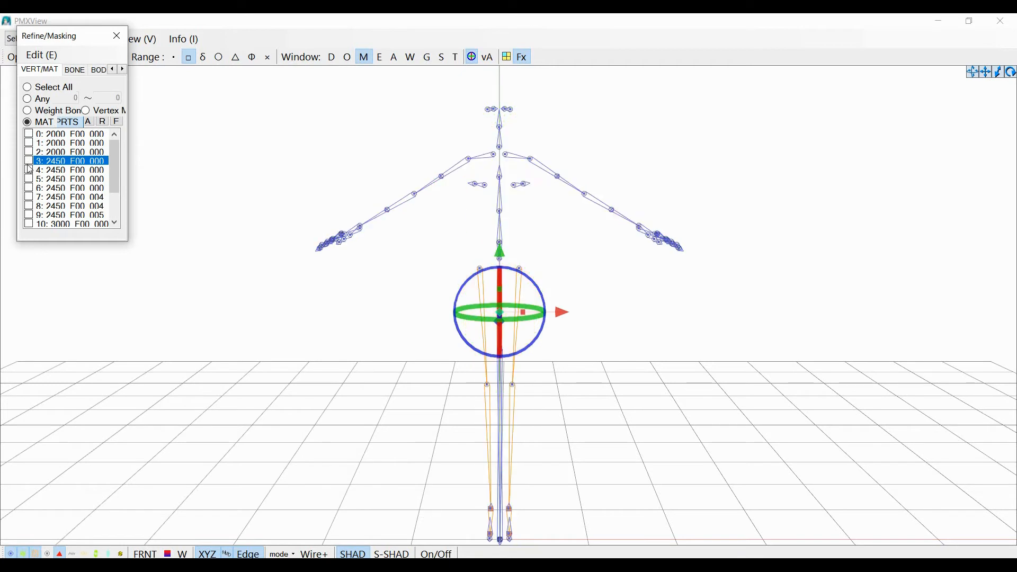
pyautogui.click(29, 180)
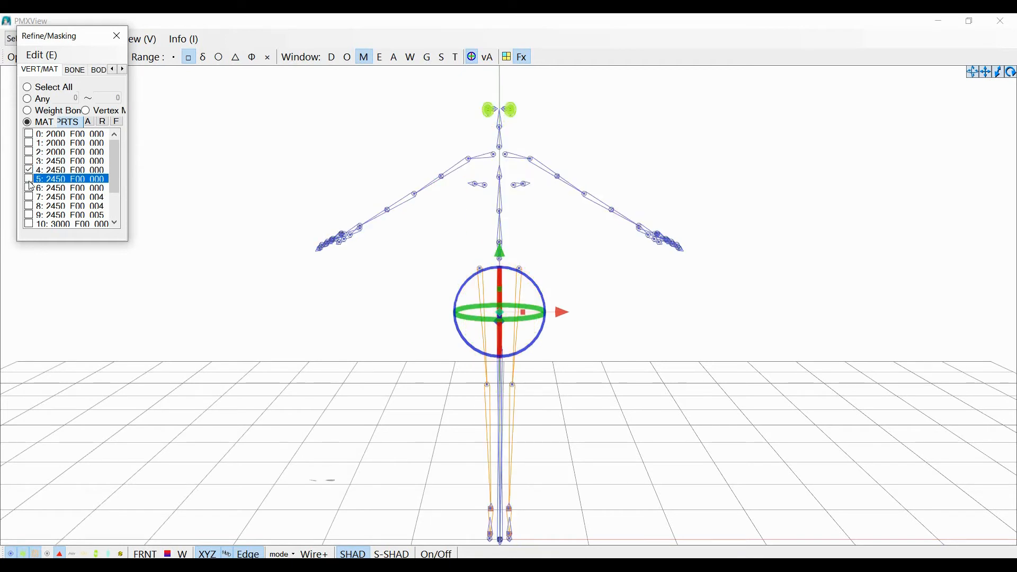
pyautogui.click(30, 189)
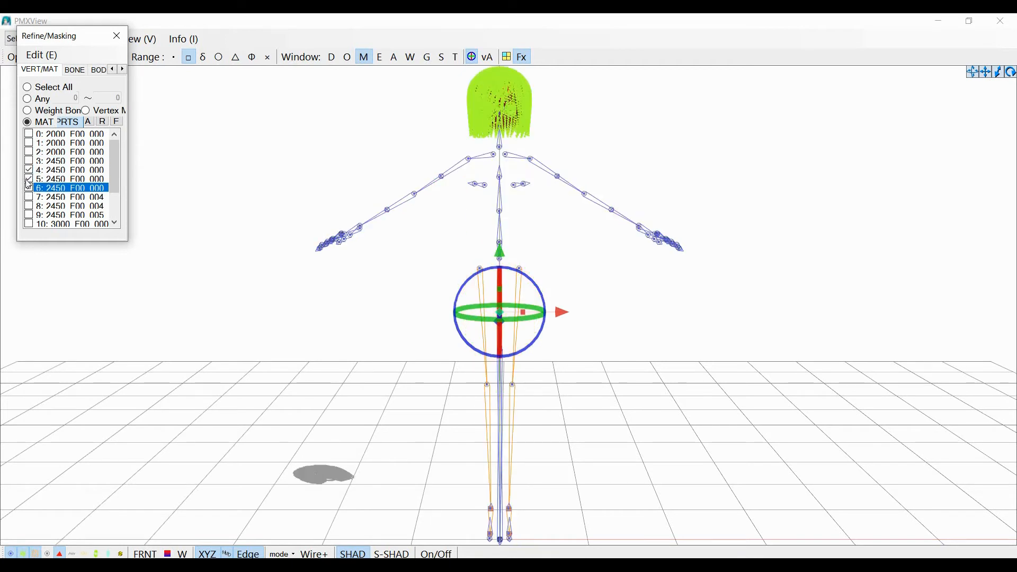
pyautogui.click(30, 180)
pyautogui.click(29, 170)
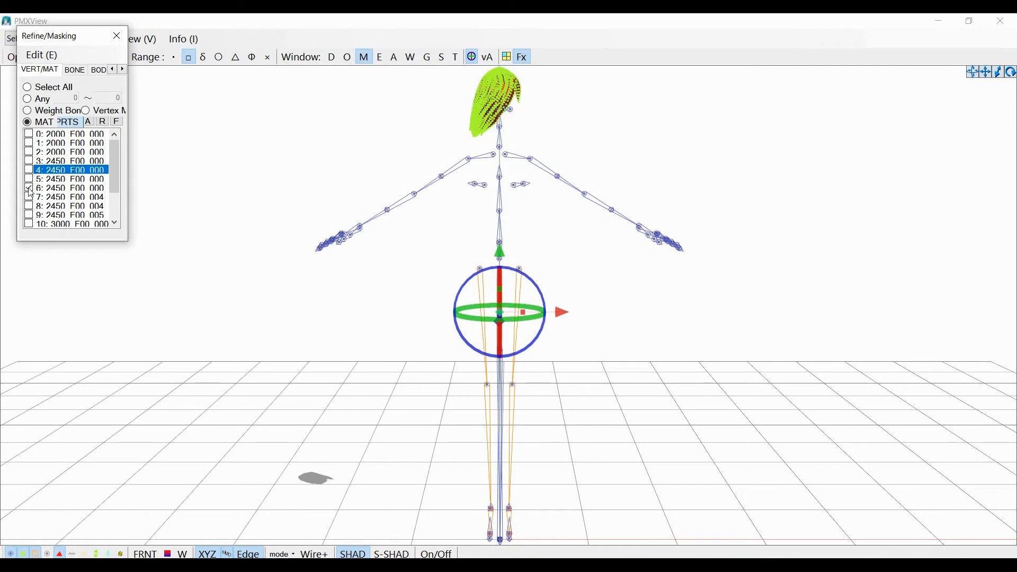
pyautogui.click(29, 189)
pyautogui.click(29, 198)
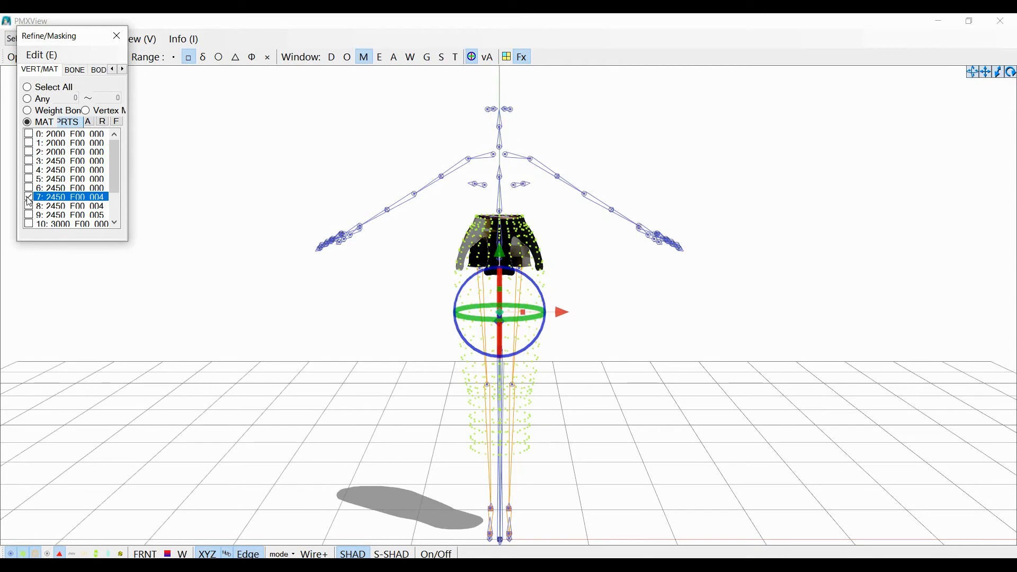
# Step: Hide the bone display around the isolated skirt
pyautogui.click(10, 554)
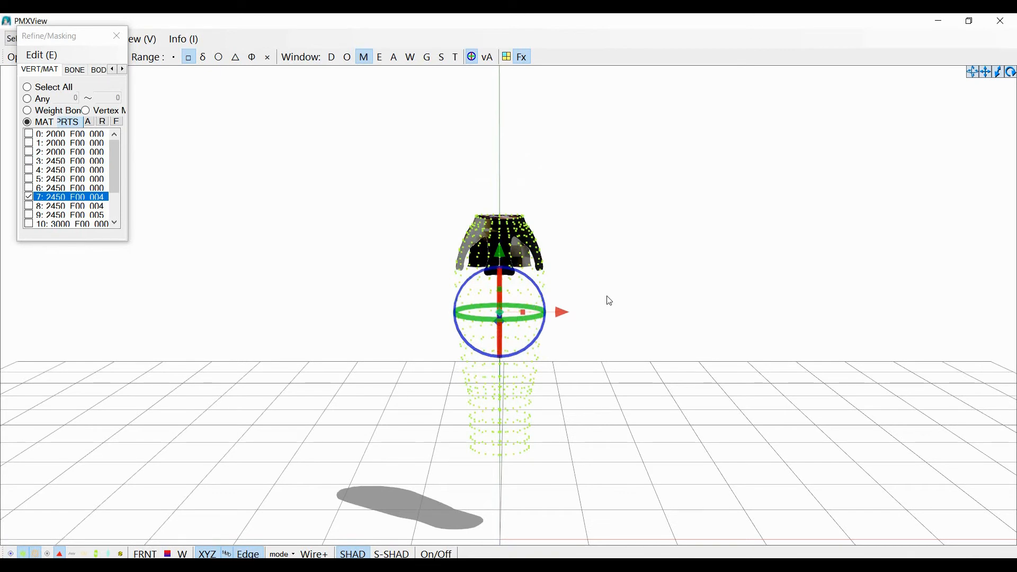
pyautogui.scroll(3, 609, 300)
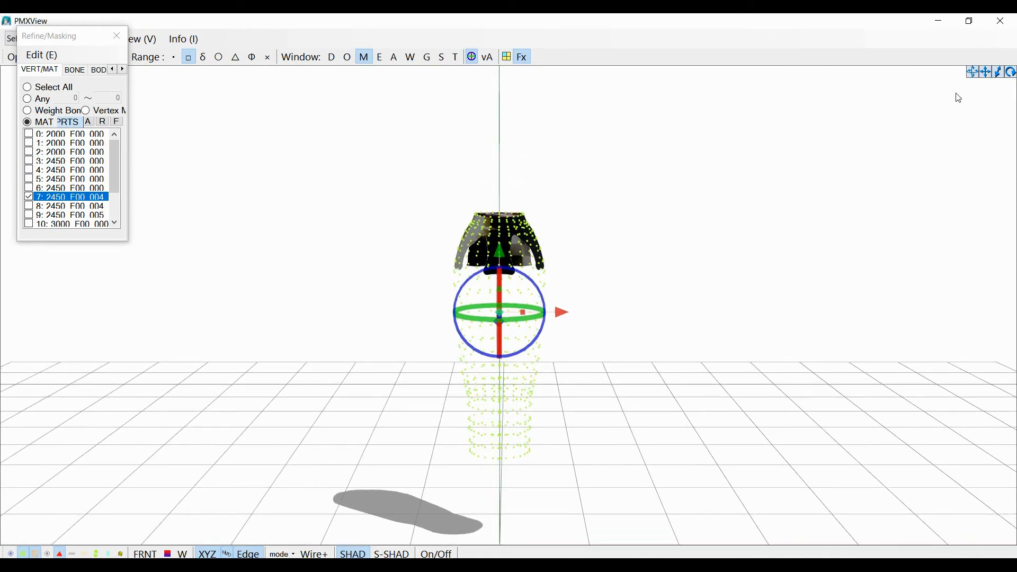
pyautogui.moveTo(998, 73); pyautogui.dragTo(998, 15)
pyautogui.moveTo(986, 73); pyautogui.dragTo(975, 196)
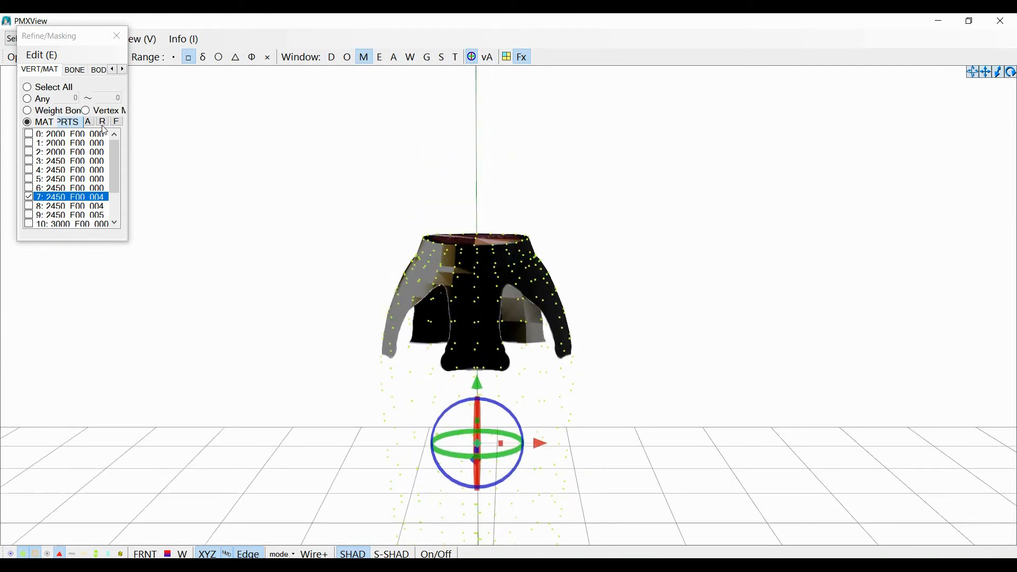
# Step: Temporarily show body material 3 with the skirt to examine how the skirt sits on the hips
pyautogui.click(29, 135)
pyautogui.click(29, 135)
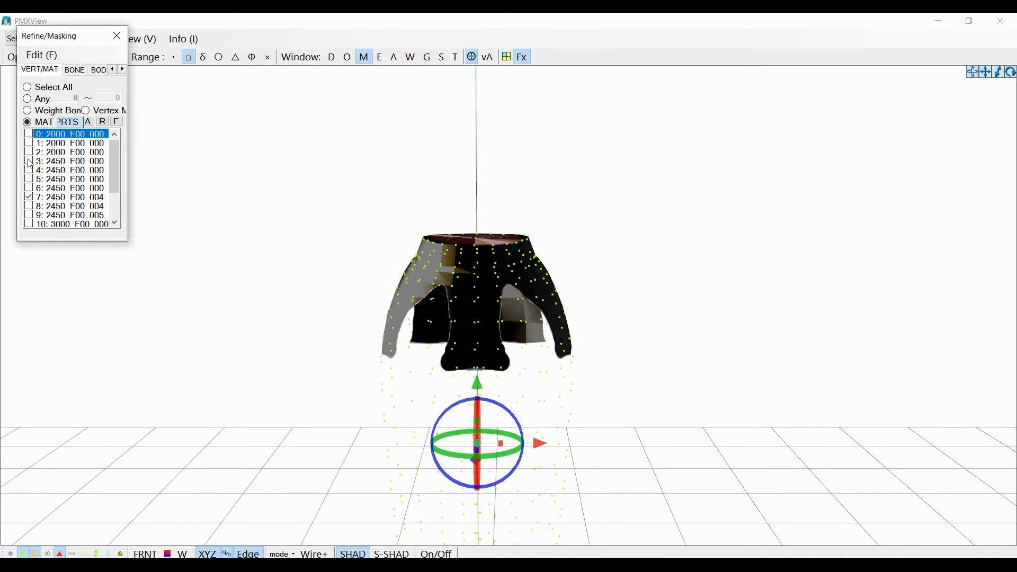
pyautogui.click(29, 162)
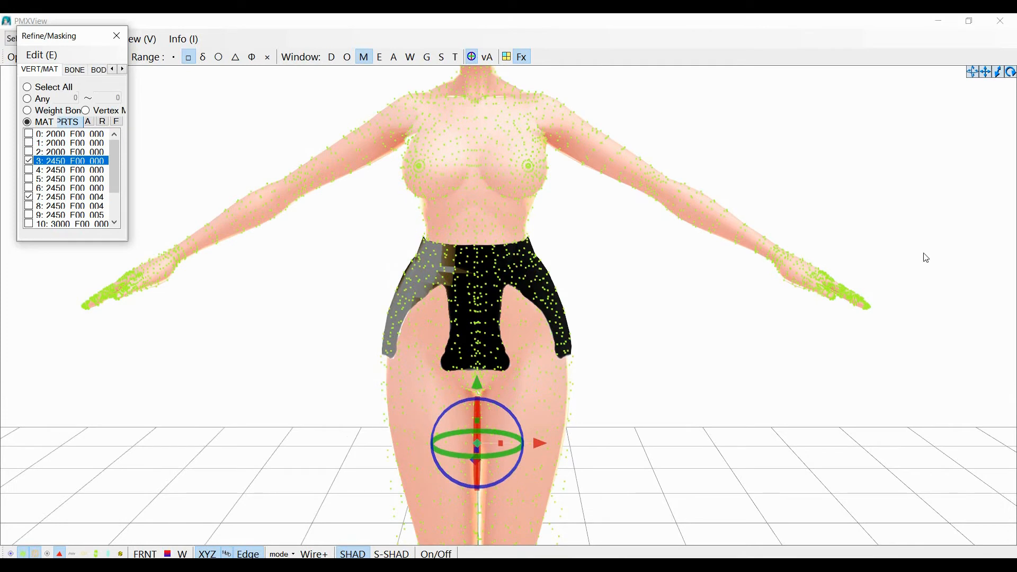
pyautogui.moveTo(720, 327)
pyautogui.mouseDown(button='right')
pyautogui.moveTo(641, 327)
pyautogui.moveTo(722, 328)
pyautogui.mouseUp(button='right')
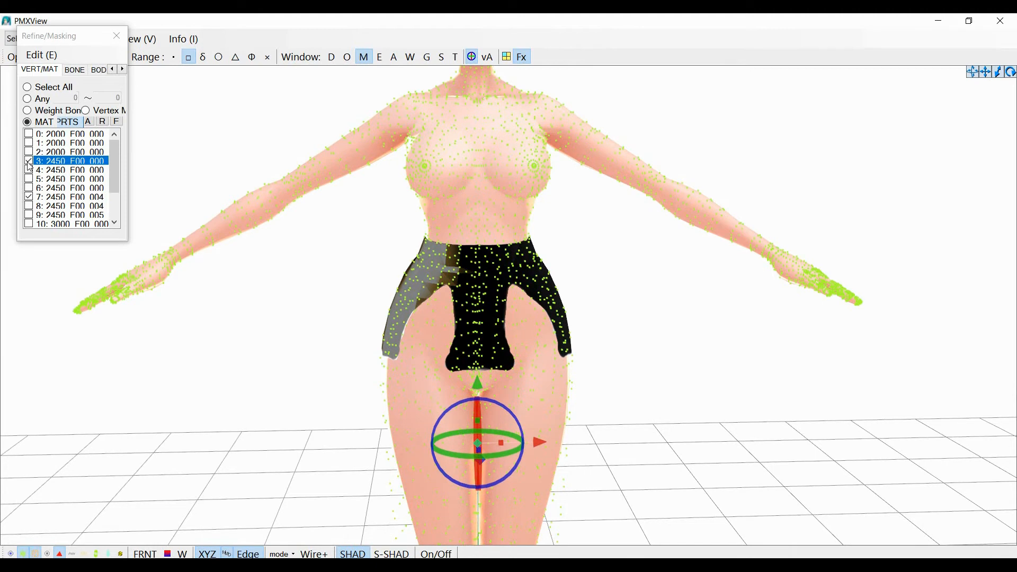
pyautogui.click(29, 162)
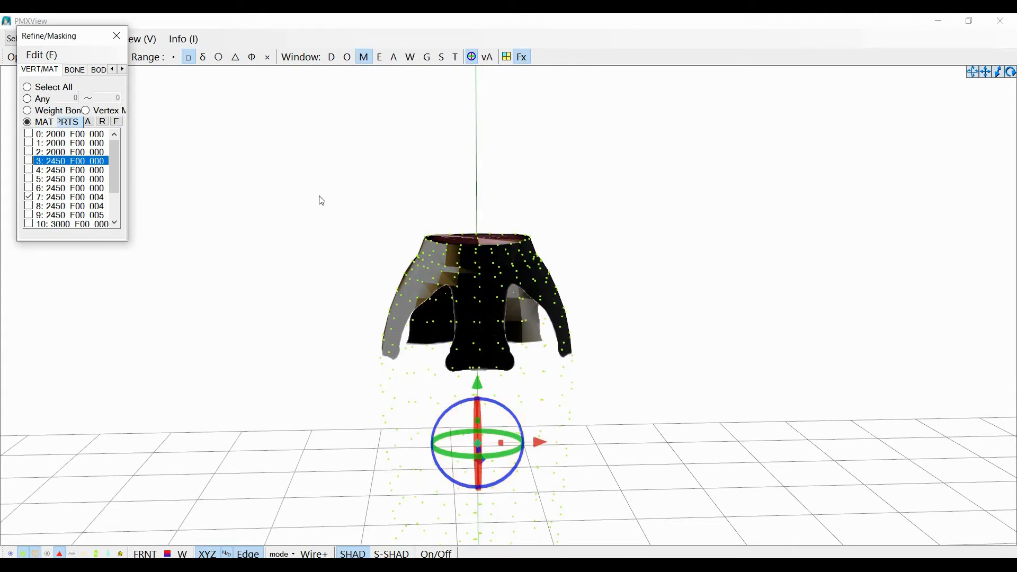
# Step: Box-select the upper part of the skirt, show body material 3 as reference, and move the selection down onto the hips
pyautogui.moveTo(322, 201); pyautogui.dragTo(595, 385)
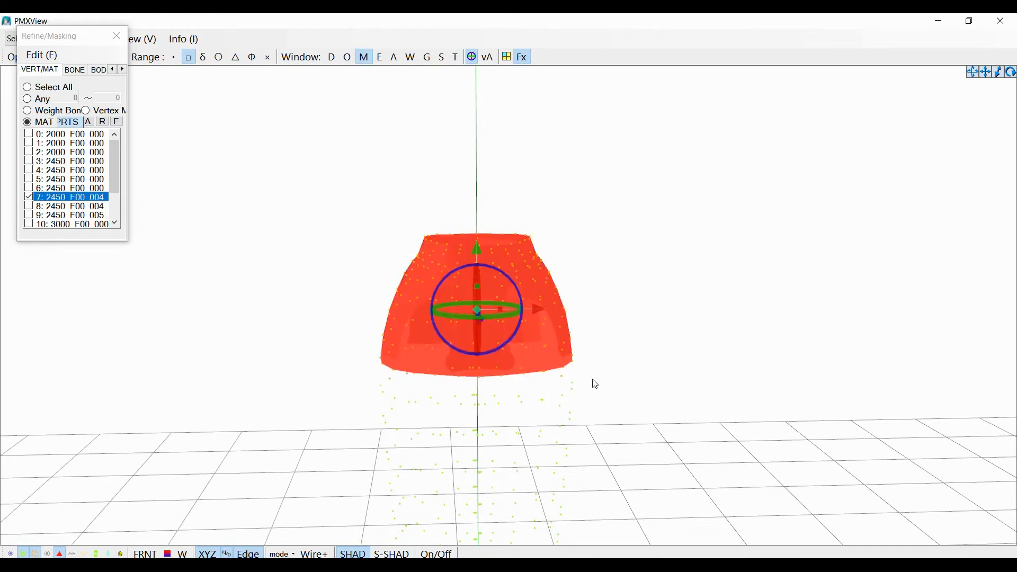
pyautogui.click(29, 161)
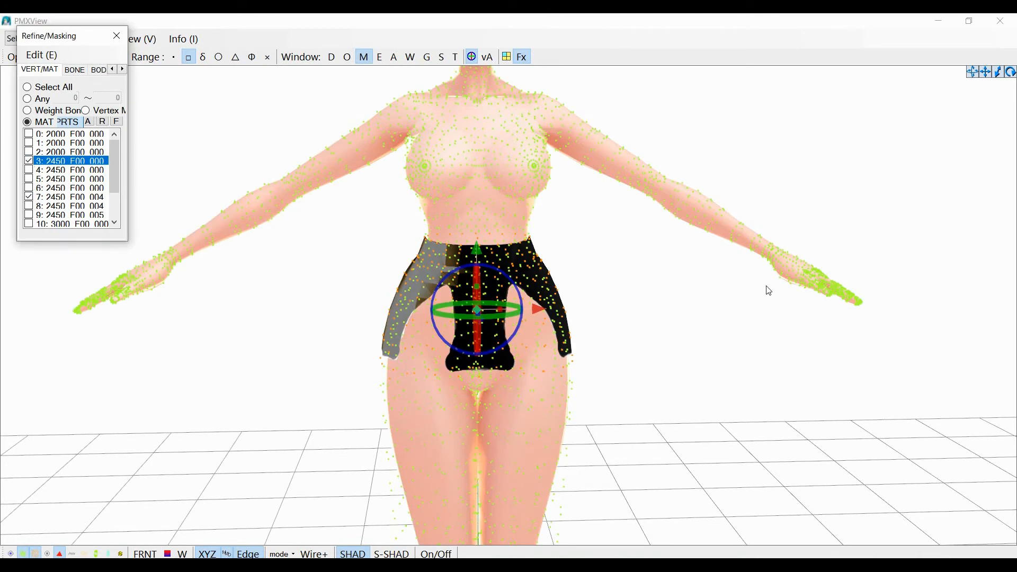
pyautogui.moveTo(478, 257); pyautogui.dragTo(477, 257)
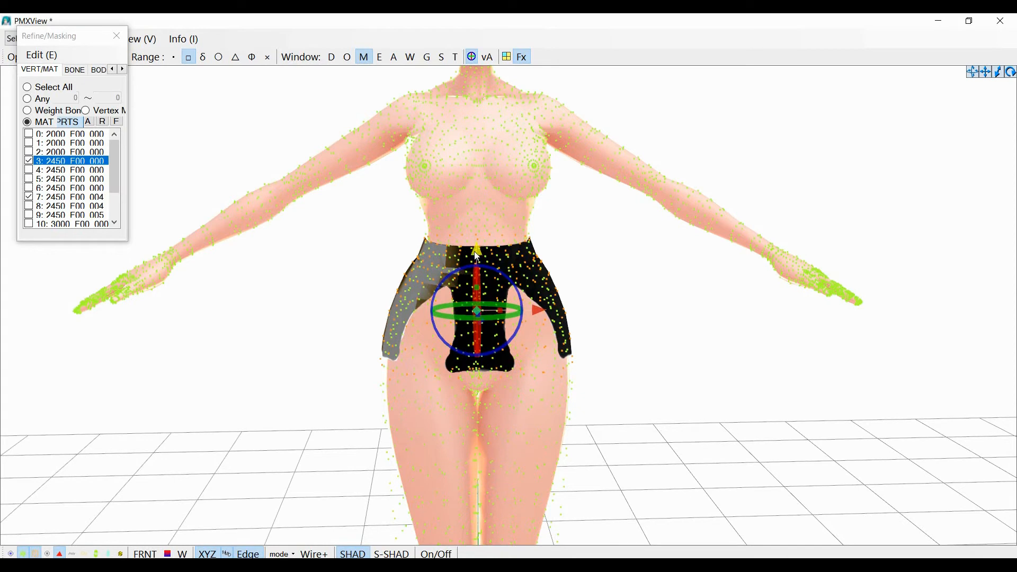
pyautogui.moveTo(477, 254); pyautogui.dragTo(476, 286)
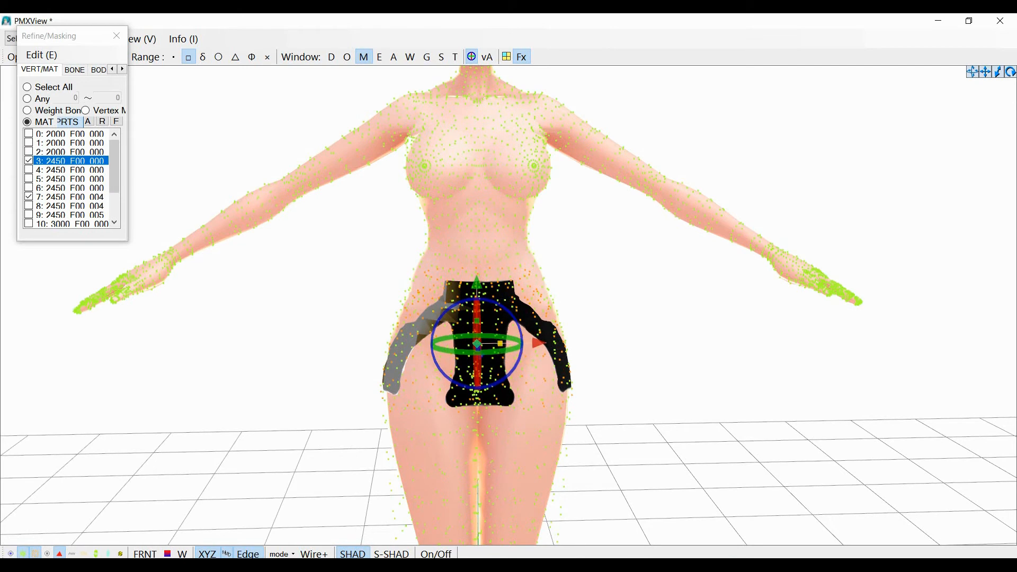
# Step: Enlarge the selected skirt section to sit outside the hips, check its fit from several angles, and hide body material 3
pyautogui.moveTo(500, 344); pyautogui.dragTo(500, 344)
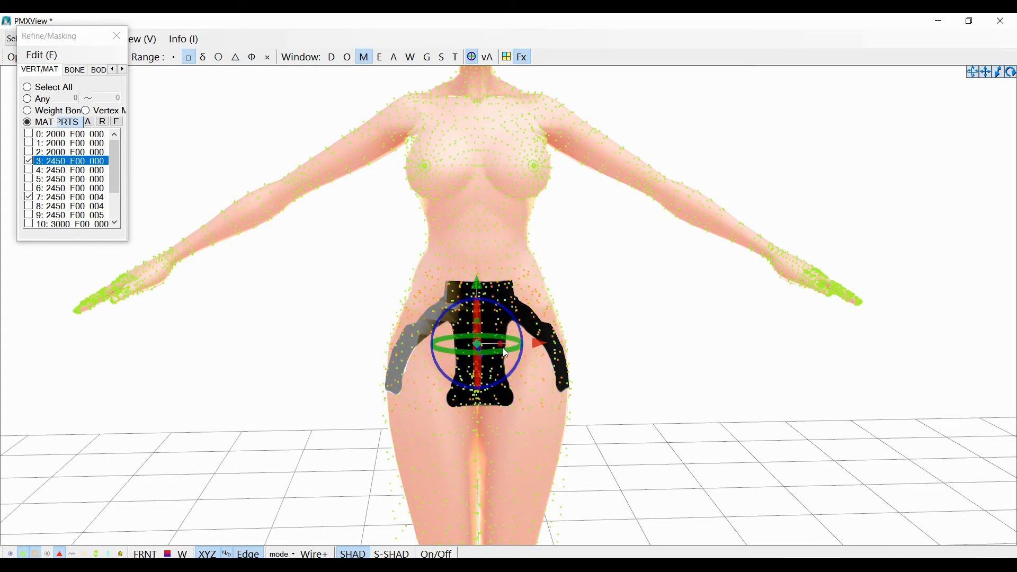
pyautogui.moveTo(500, 344); pyautogui.dragTo(504, 344)
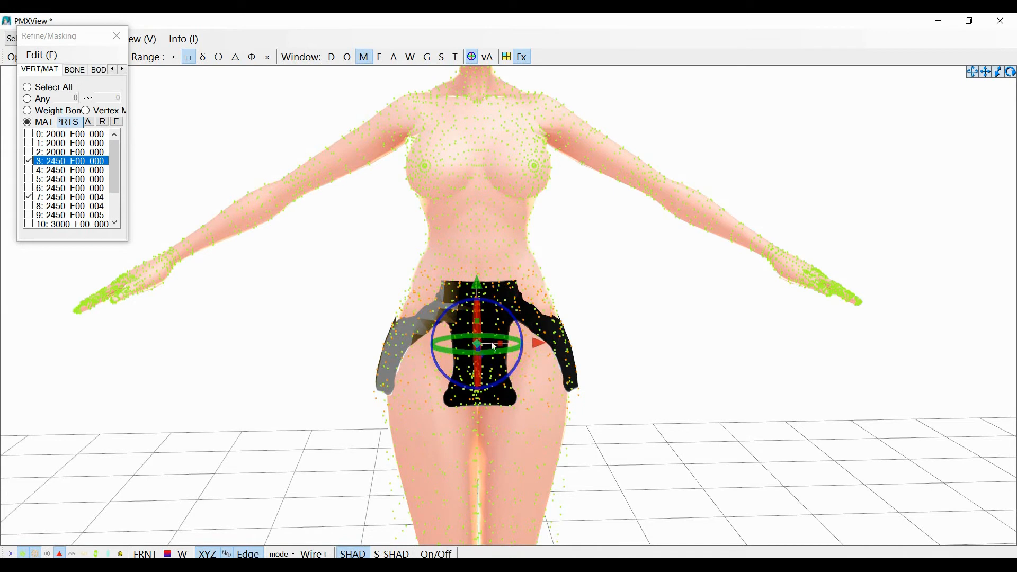
pyautogui.moveTo(478, 344)
pyautogui.mouseDown()
pyautogui.moveTo(496, 344)
pyautogui.moveTo(482, 344)
pyautogui.mouseUp()
pyautogui.moveTo(636, 365); pyautogui.dragTo(611, 358, button='right')
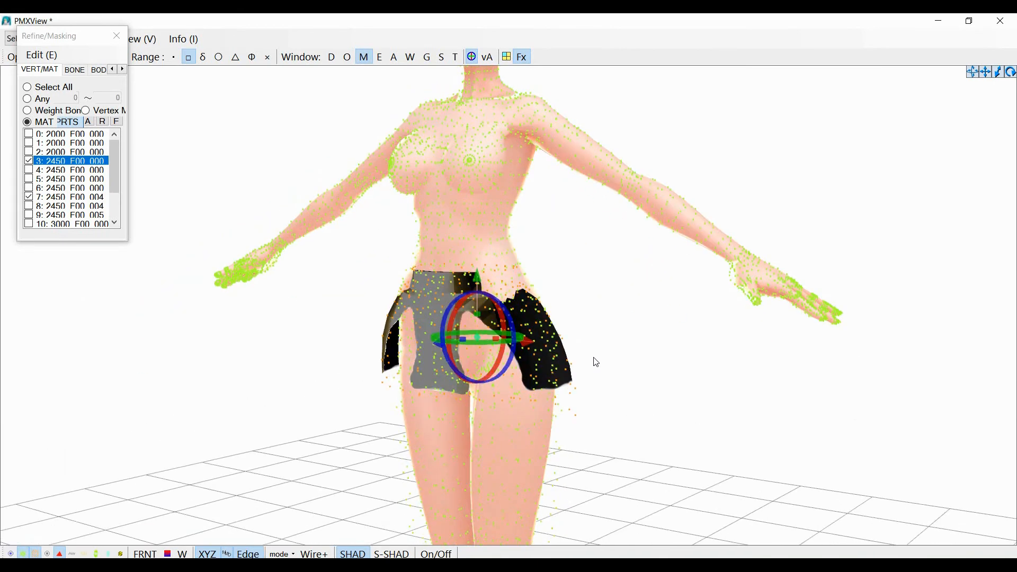
pyautogui.moveTo(586, 359); pyautogui.dragTo(610, 356, button='right')
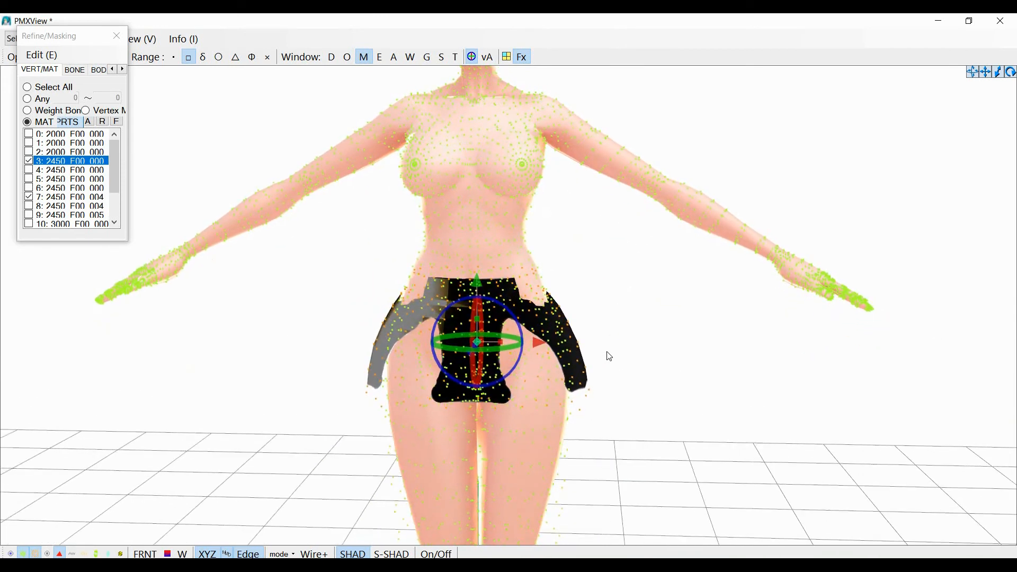
pyautogui.click(29, 161)
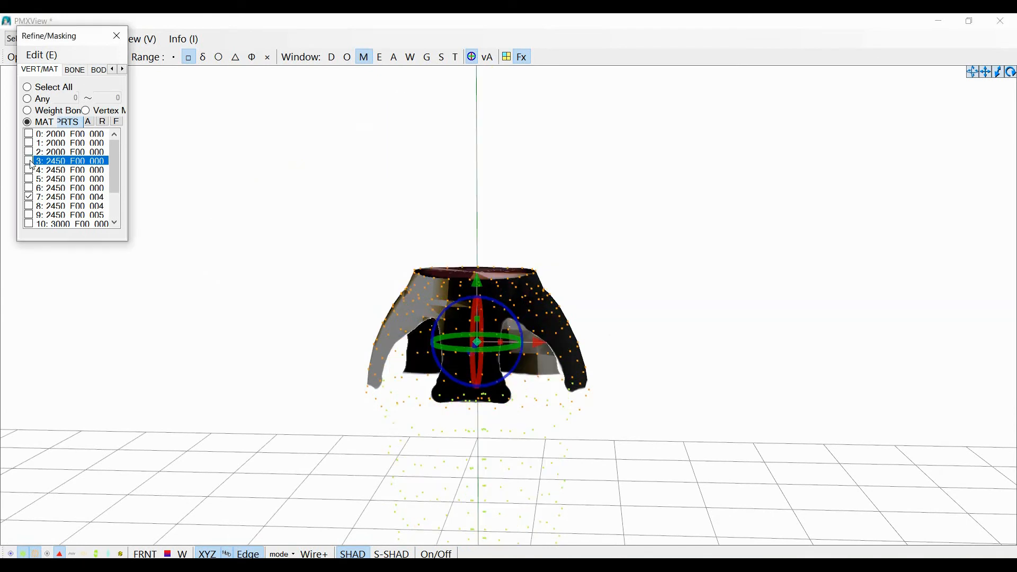
# Step: Try to box-select the skirt's waistband vertices from the front and check the selection from the side
pyautogui.moveTo(300, 299); pyautogui.dragTo(303, 299, button='right')
pyautogui.click(397, 268)
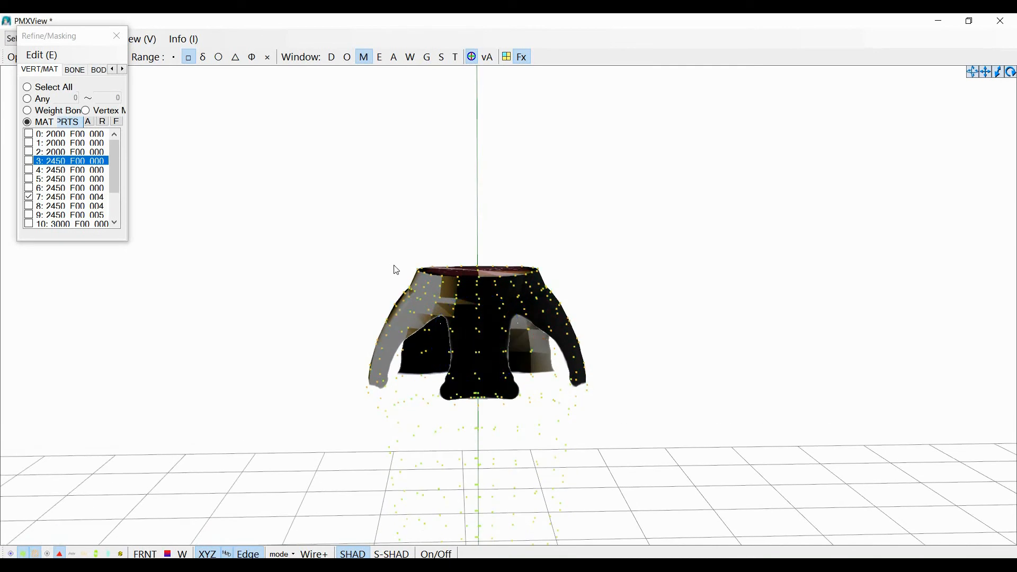
pyautogui.moveTo(382, 234); pyautogui.dragTo(553, 291)
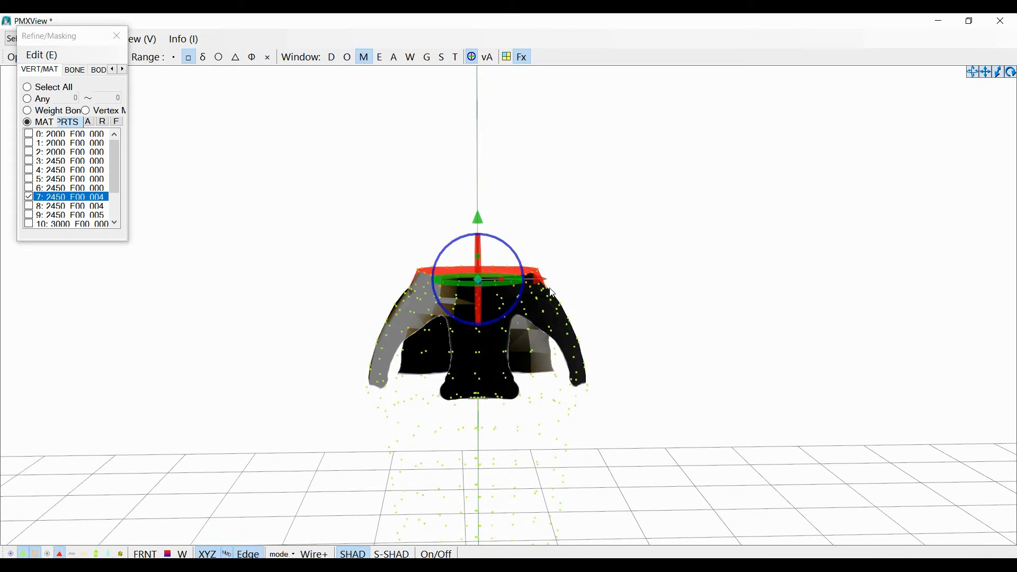
pyautogui.click(423, 231)
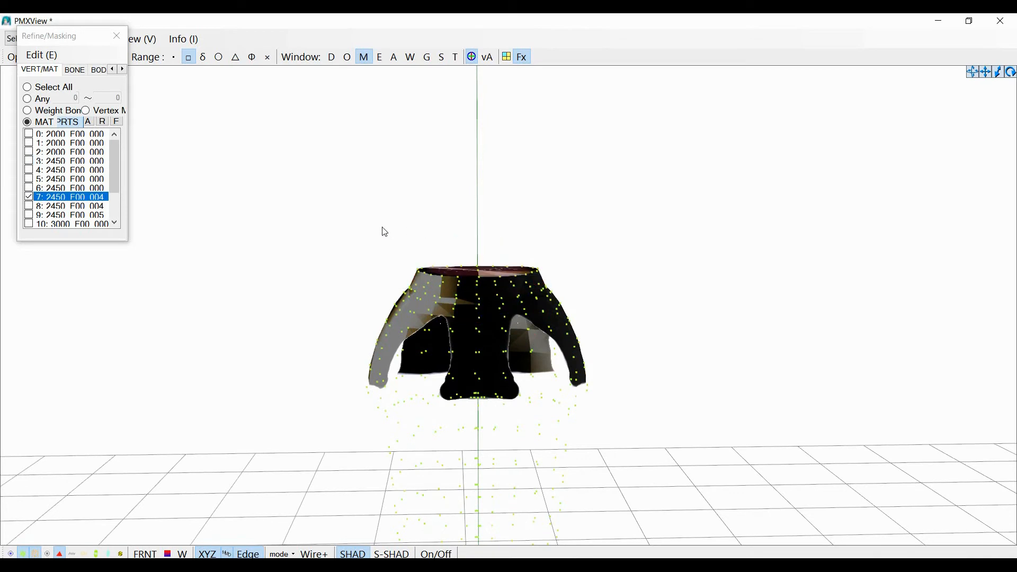
pyautogui.moveTo(374, 227); pyautogui.dragTo(558, 300)
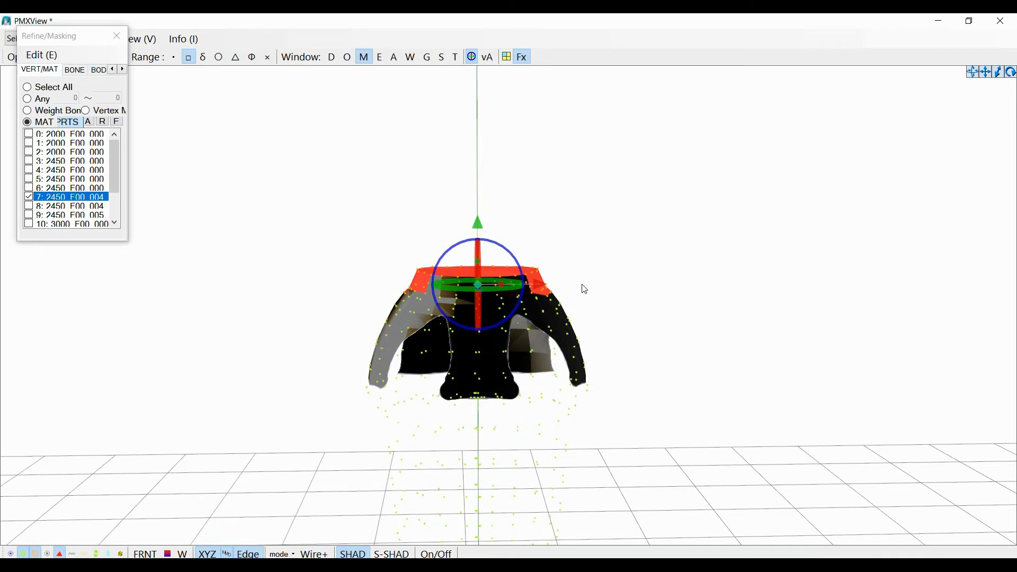
pyautogui.moveTo(587, 289); pyautogui.dragTo(543, 294, button='right')
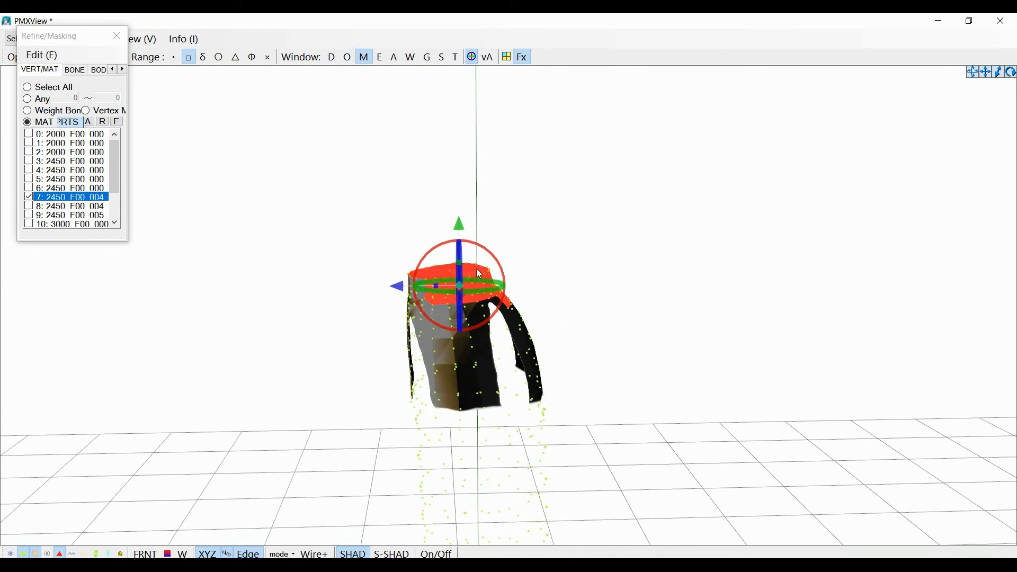
# Step: Try to box-select the waistband vertices from a side view of the skirt
pyautogui.press('ctrl')
pyautogui.click(371, 237)
pyautogui.moveTo(382, 243); pyautogui.dragTo(381, 243, button='right')
pyautogui.moveTo(389, 252); pyautogui.dragTo(522, 299)
pyautogui.click(348, 237)
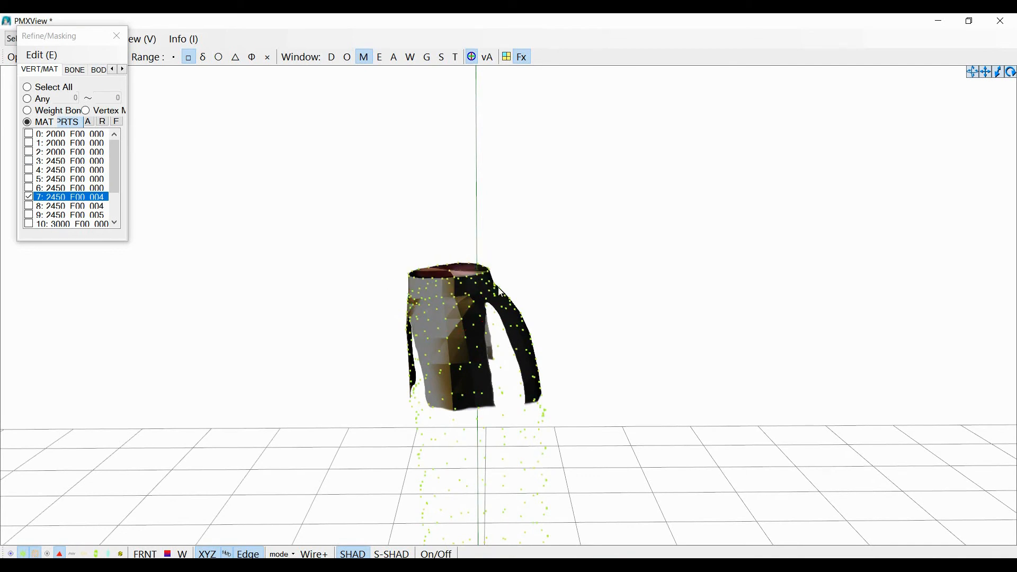
pyautogui.moveTo(506, 291); pyautogui.dragTo(374, 253)
pyautogui.moveTo(347, 283); pyautogui.dragTo(390, 289, button='right')
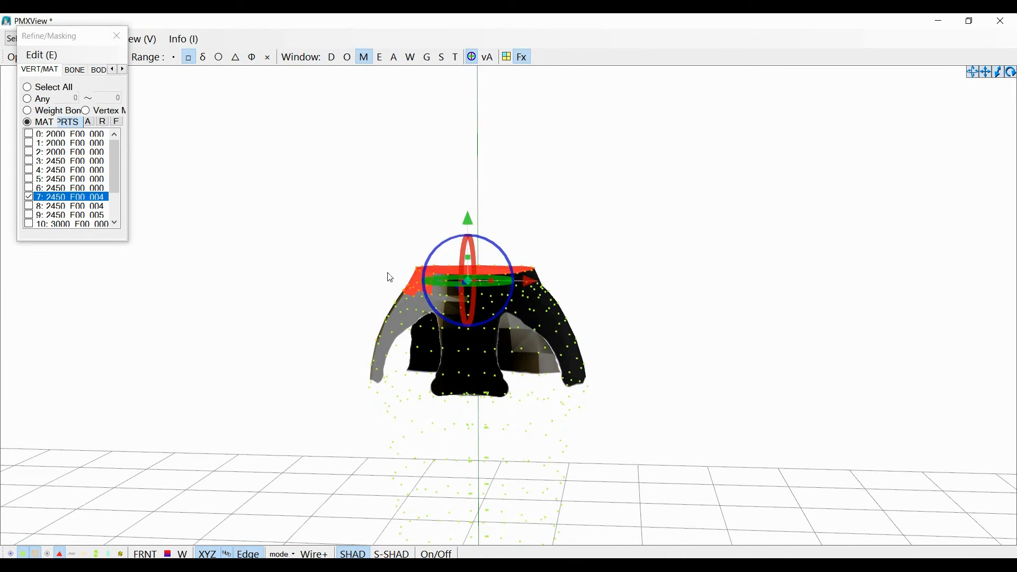
# Step: Try to select the skirt's top edge and the waistband below it from level front views
pyautogui.click(554, 269)
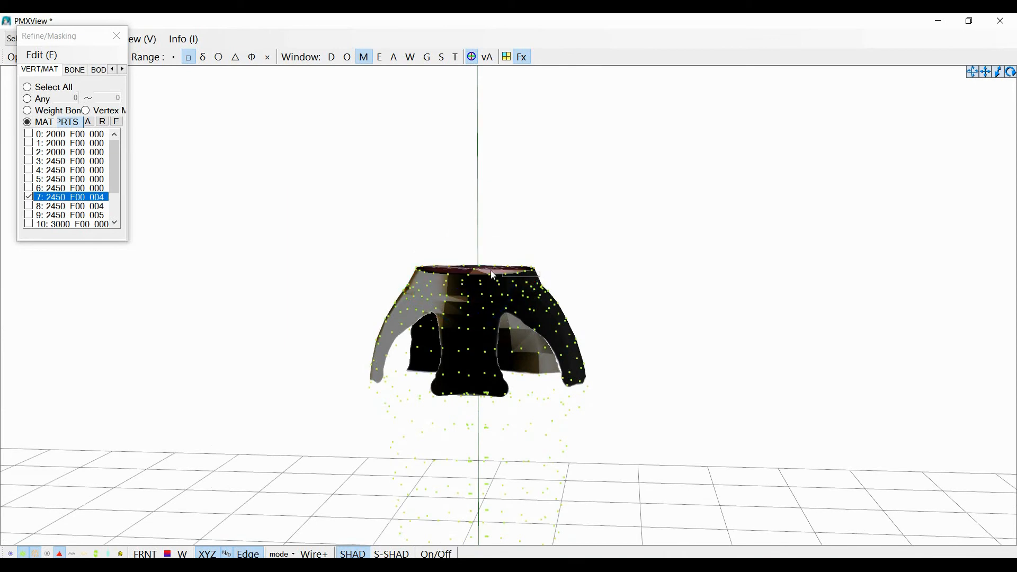
pyautogui.moveTo(441, 273); pyautogui.dragTo(400, 270)
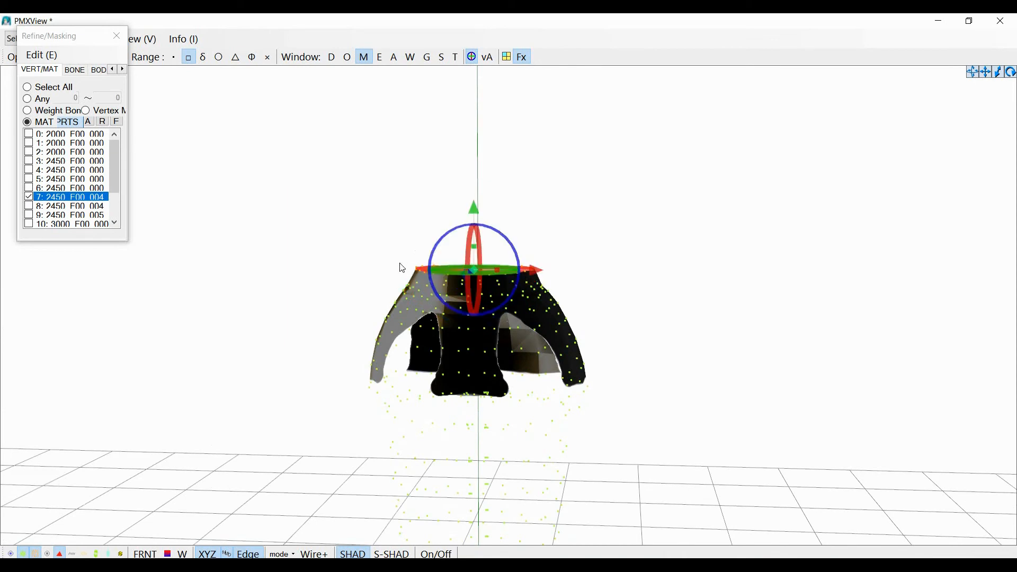
pyautogui.moveTo(592, 286)
pyautogui.mouseDown(button='right')
pyautogui.moveTo(522, 286)
pyautogui.moveTo(597, 287)
pyautogui.mouseUp(button='right')
pyautogui.click(611, 288)
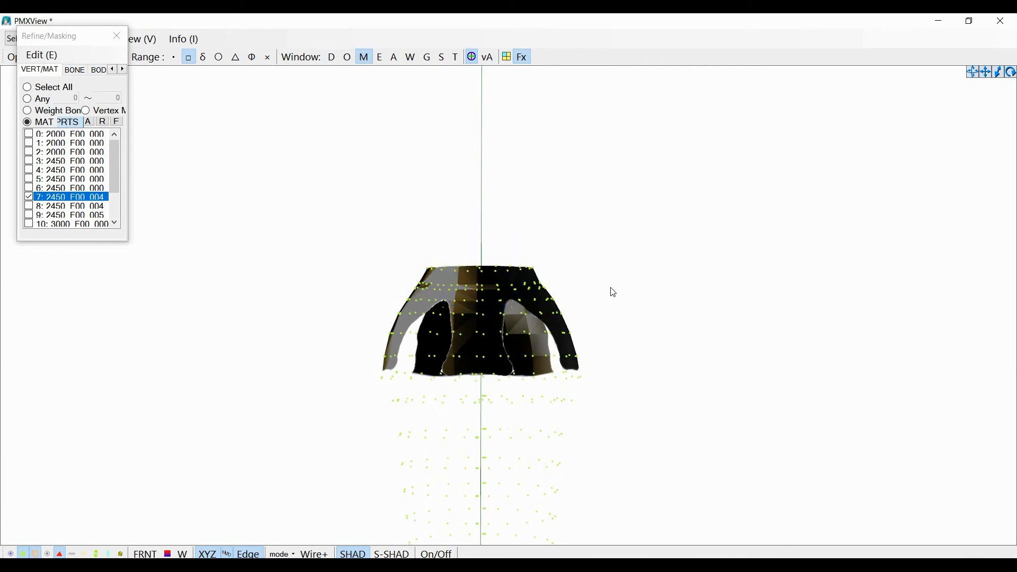
pyautogui.press('ctrl')
pyautogui.press('ctrl')
pyautogui.press('ctrl')
pyautogui.moveTo(546, 286); pyautogui.dragTo(412, 266)
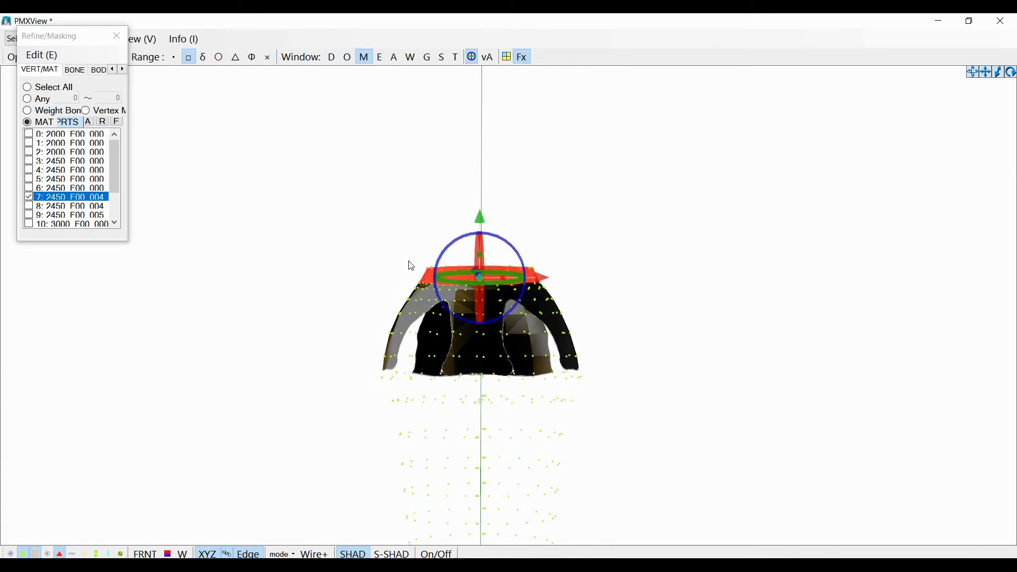
pyautogui.moveTo(601, 289)
pyautogui.mouseDown(button='right')
pyautogui.moveTo(521, 294)
pyautogui.moveTo(597, 291)
pyautogui.mouseUp(button='right')
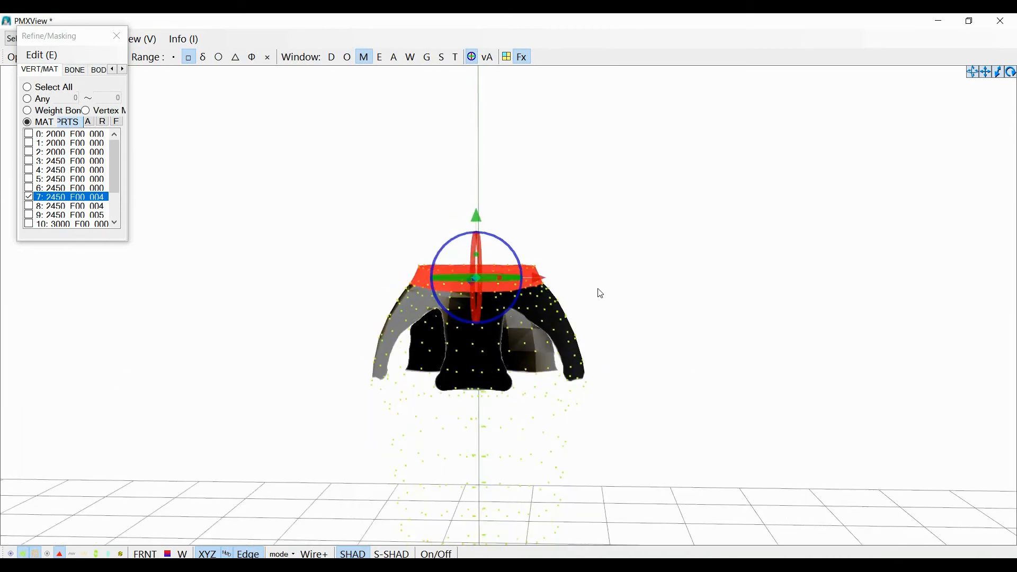
# Step: Box-select the upper waistband vertices of the skirt in a close, level front view
pyautogui.moveTo(998, 72); pyautogui.dragTo(998, 88)
pyautogui.click(858, 177)
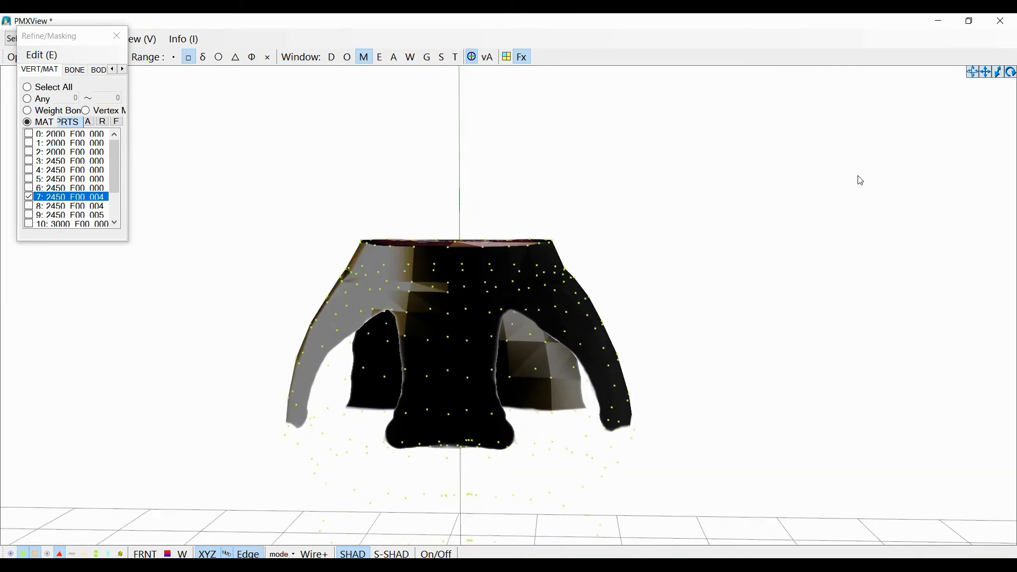
pyautogui.moveTo(685, 246); pyautogui.dragTo(685, 246, button='right')
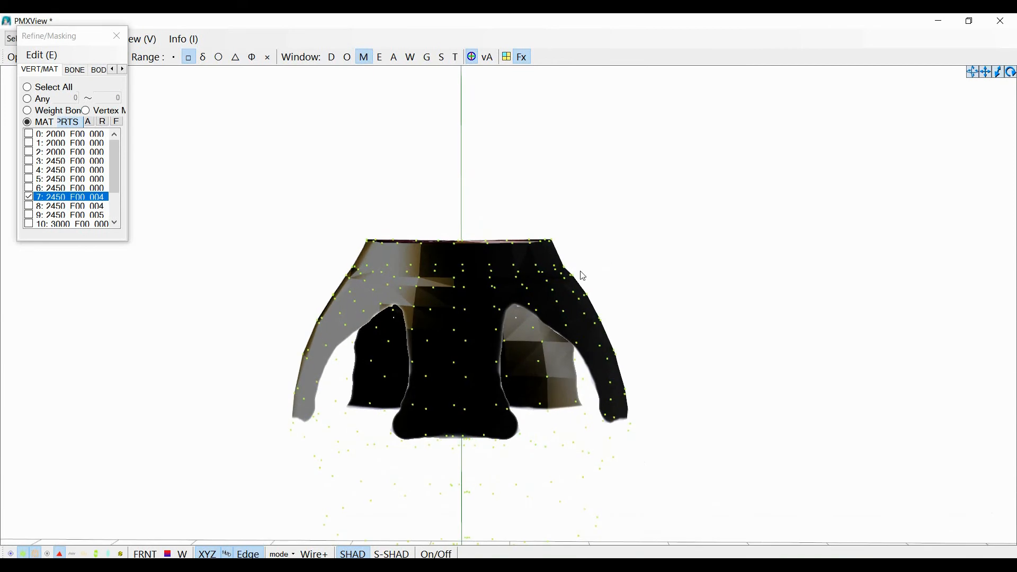
pyautogui.moveTo(580, 285); pyautogui.dragTo(333, 233)
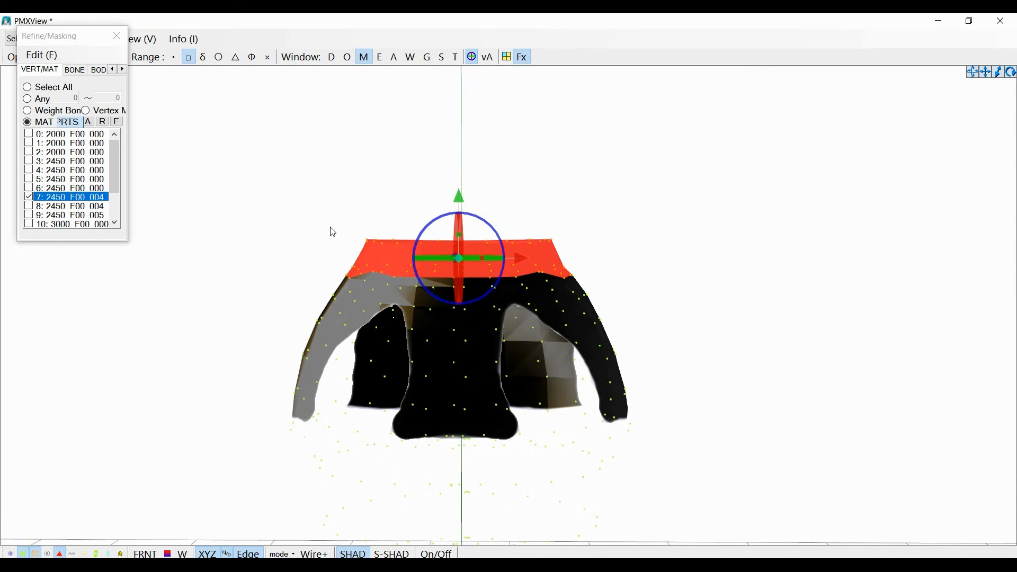
pyautogui.moveTo(619, 254)
pyautogui.mouseDown(button='right')
pyautogui.moveTo(550, 254)
pyautogui.moveTo(617, 255)
pyautogui.mouseUp(button='right')
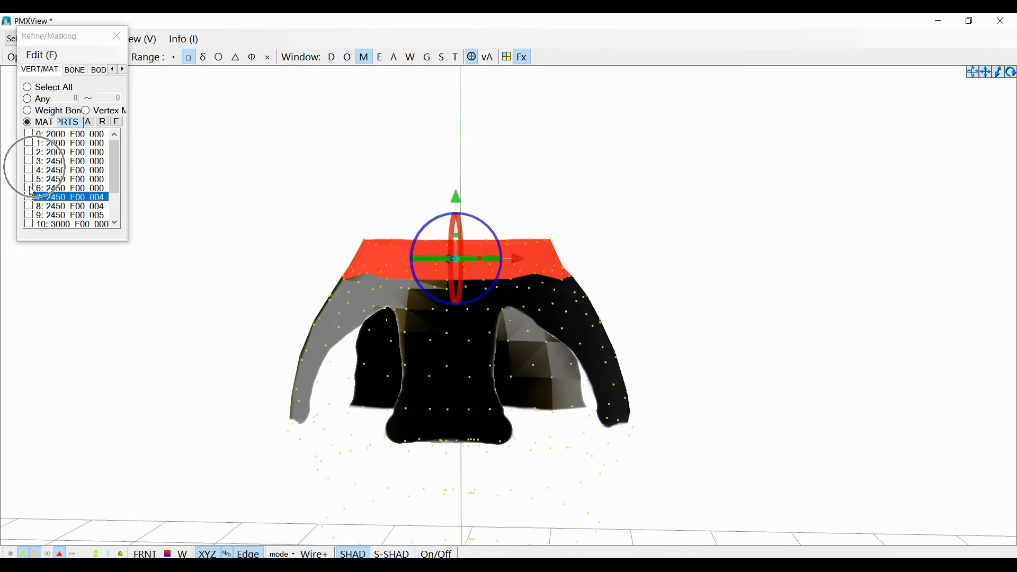
# Step: With body material 3 shown as reference, widen the selected waistband slightly and shift it backward around the hips, then hide the body
pyautogui.click(29, 162)
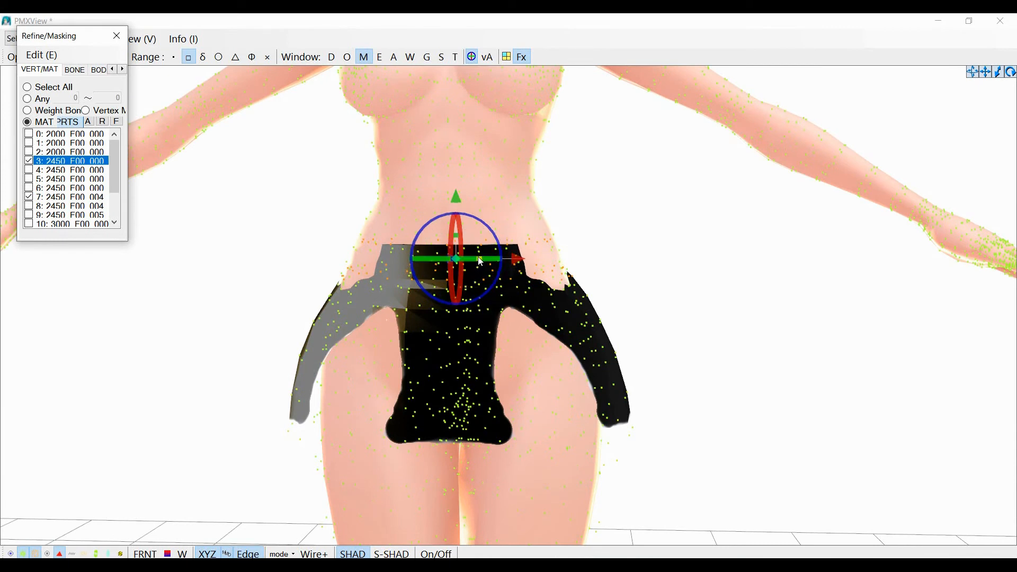
pyautogui.moveTo(479, 260)
pyautogui.mouseDown()
pyautogui.moveTo(498, 259)
pyautogui.moveTo(482, 260)
pyautogui.mouseUp()
pyautogui.moveTo(632, 297); pyautogui.dragTo(589, 298, button='right')
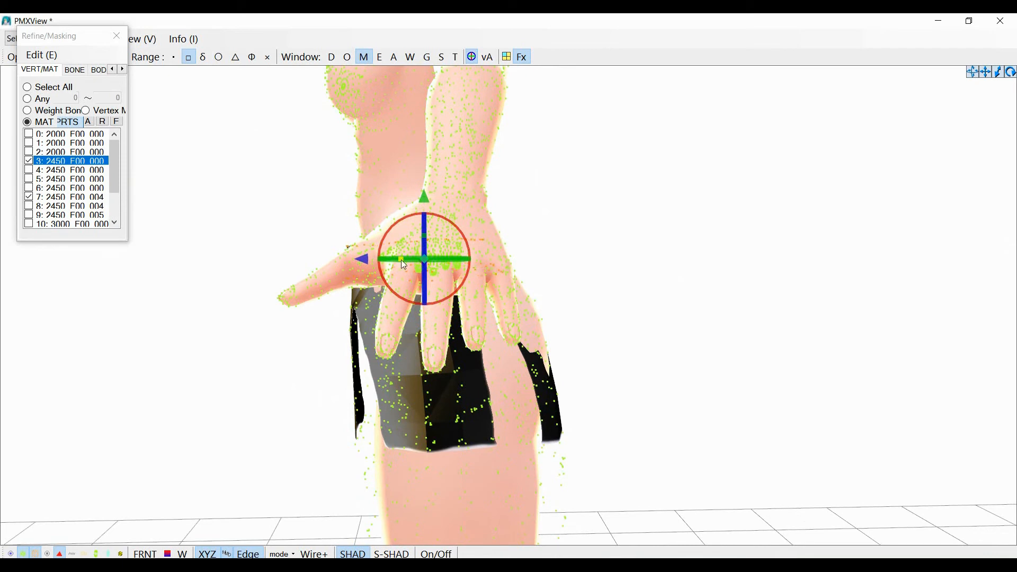
pyautogui.moveTo(369, 322); pyautogui.dragTo(374, 326, button='right')
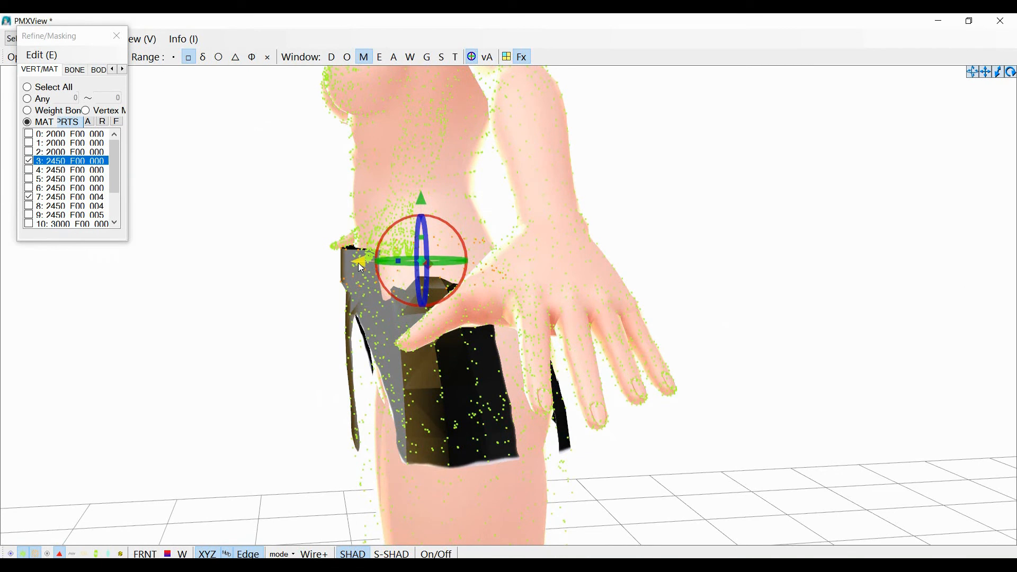
pyautogui.moveTo(358, 263); pyautogui.dragTo(367, 260)
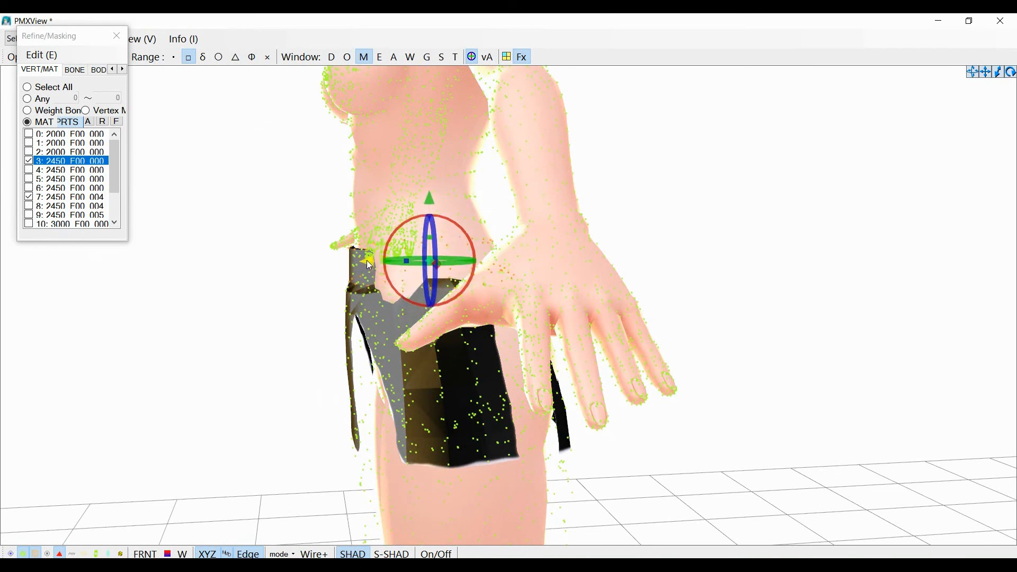
pyautogui.moveTo(665, 274); pyautogui.dragTo(513, 269, button='right')
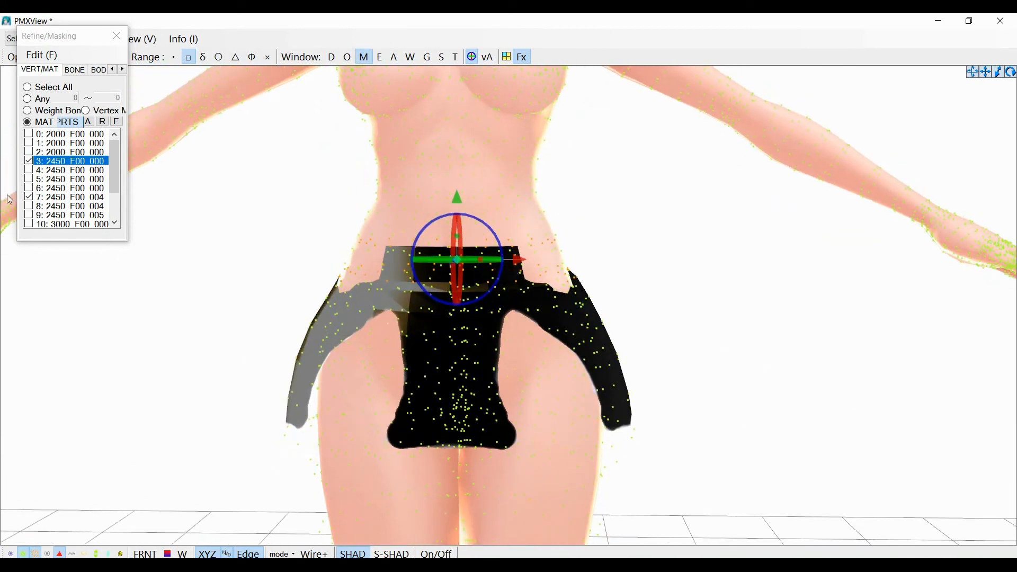
pyautogui.click(30, 161)
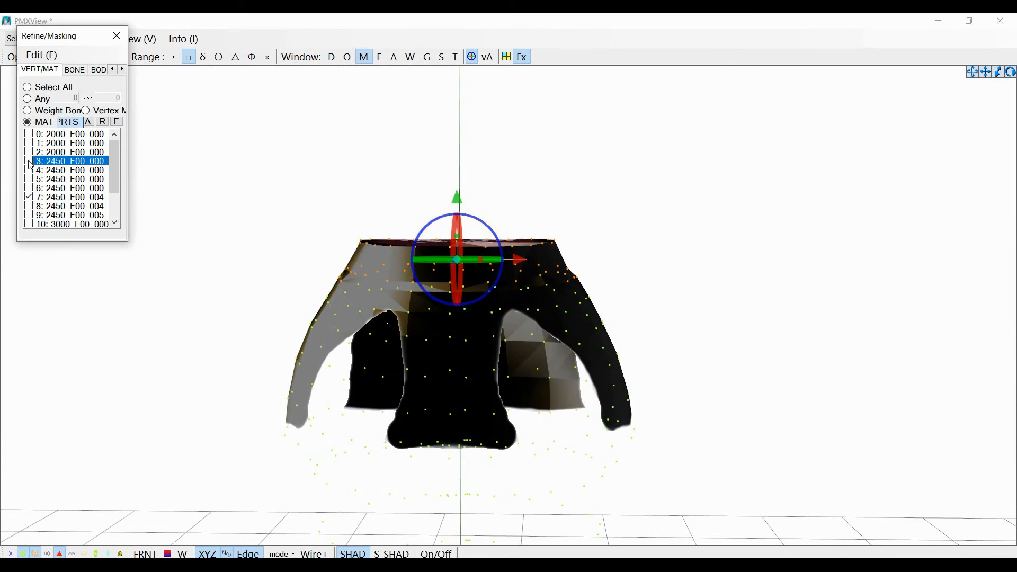
# Step: Box-select a taller section of the waistband, show body material 3, and widen the selection outward past the hips
pyautogui.click(606, 259)
pyautogui.moveTo(590, 293); pyautogui.dragTo(332, 233)
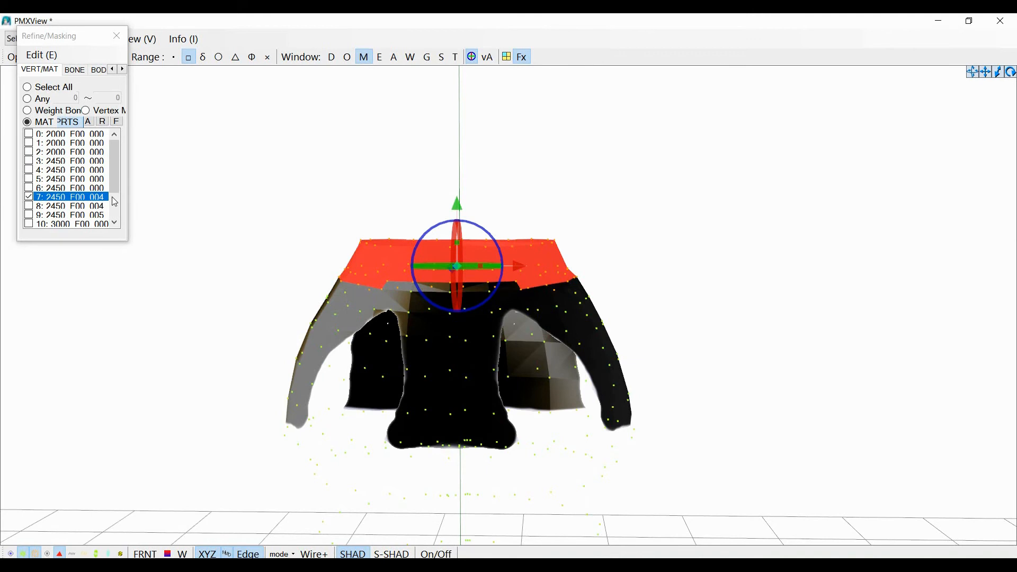
pyautogui.click(29, 161)
pyautogui.moveTo(480, 267); pyautogui.dragTo(490, 266)
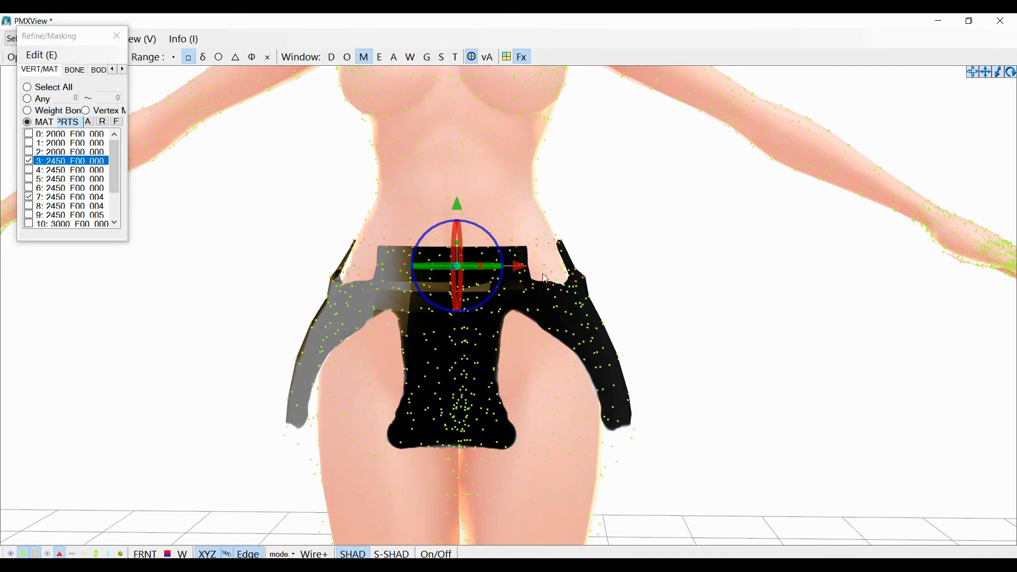
# Step: Stretch the selected waistband front to back and shift it backward, checking its fit from the front and behind
pyautogui.moveTo(625, 280); pyautogui.dragTo(588, 279, button='right')
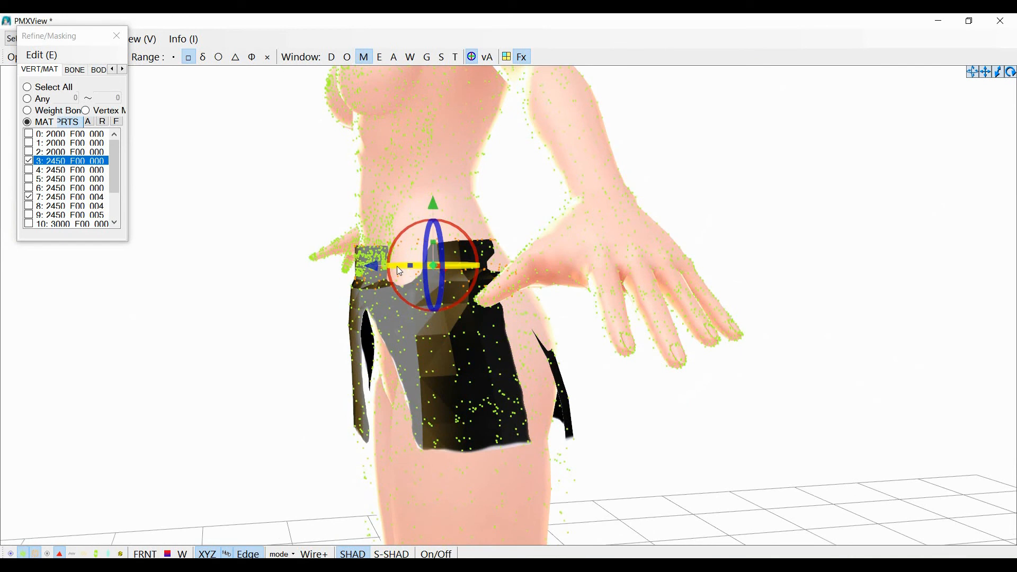
pyautogui.moveTo(409, 266); pyautogui.dragTo(377, 265)
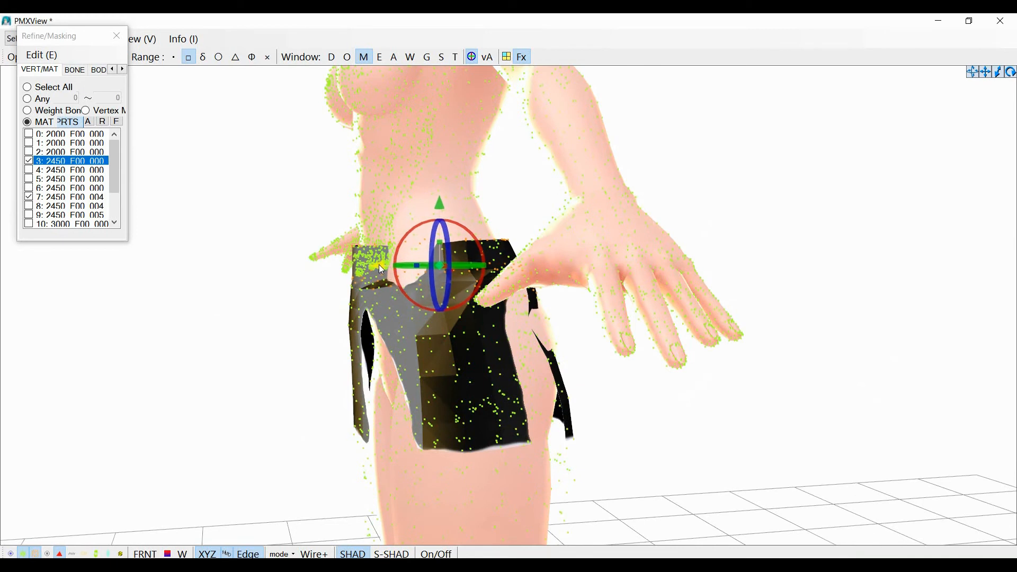
pyautogui.moveTo(568, 348); pyautogui.dragTo(631, 351, button='right')
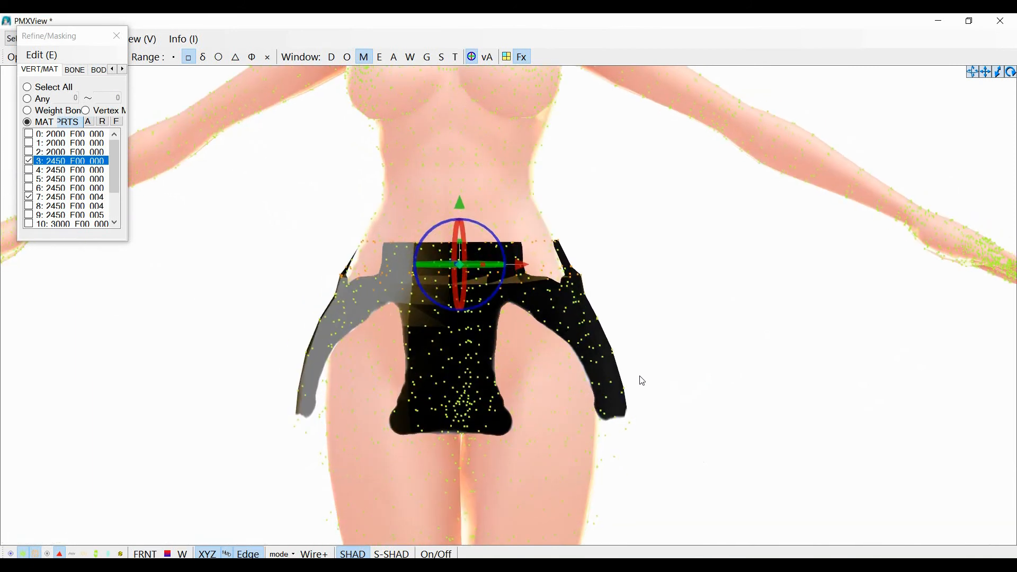
pyautogui.moveTo(665, 395); pyautogui.dragTo(589, 397, button='right')
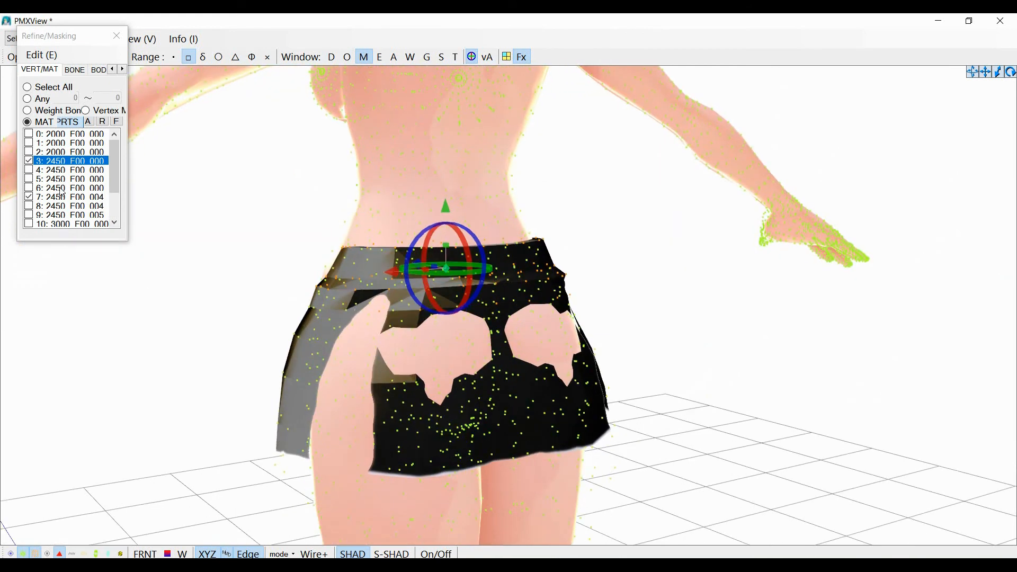
# Step: Select a vertex row on the skirt's upper rear panel and move it slightly backward, showing body material 3 only as reference
pyautogui.click(28, 166)
pyautogui.moveTo(207, 352); pyautogui.dragTo(240, 350, button='right')
pyautogui.click(565, 325)
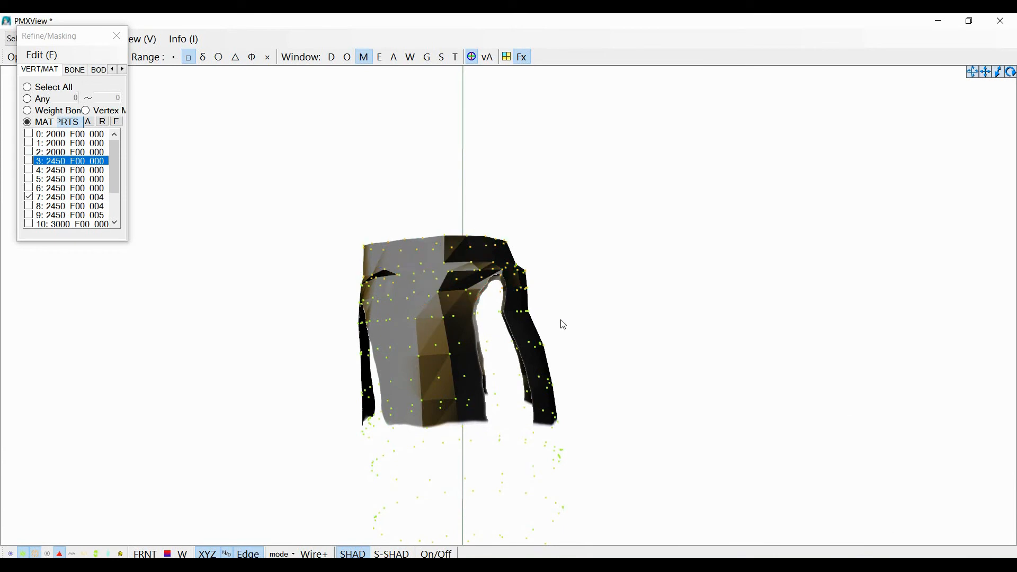
pyautogui.moveTo(535, 332); pyautogui.dragTo(466, 320)
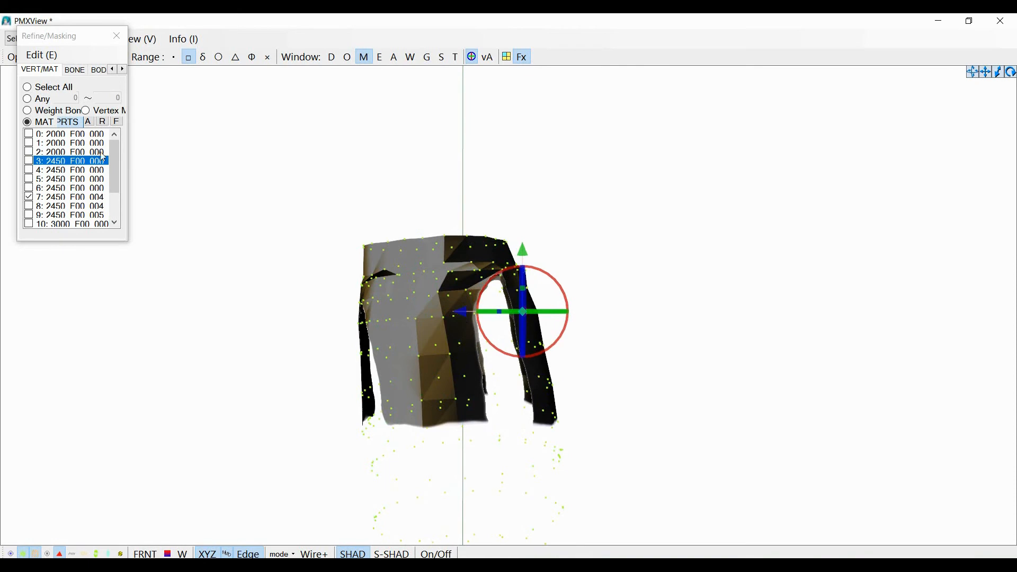
pyautogui.click(30, 163)
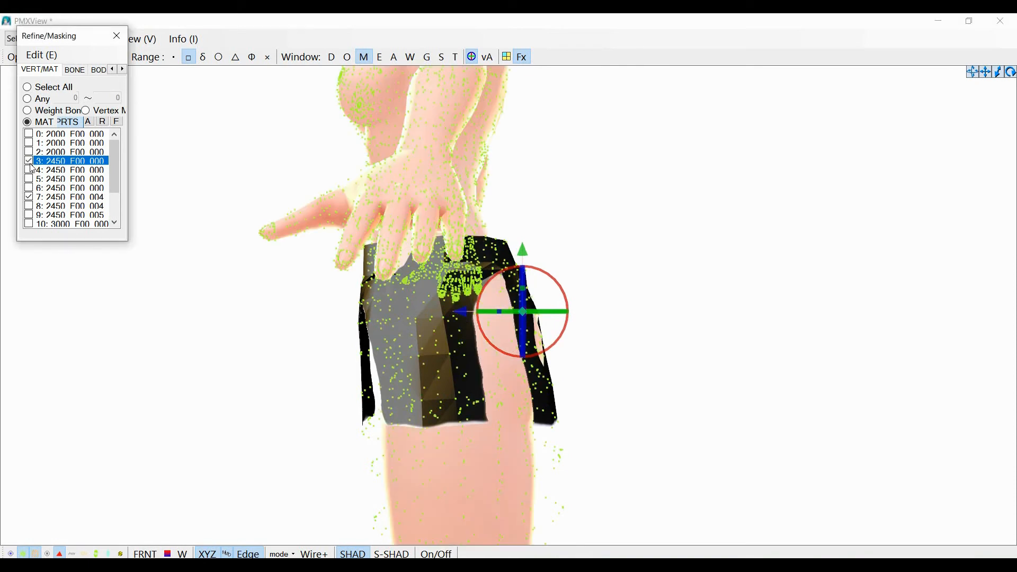
pyautogui.click(467, 318)
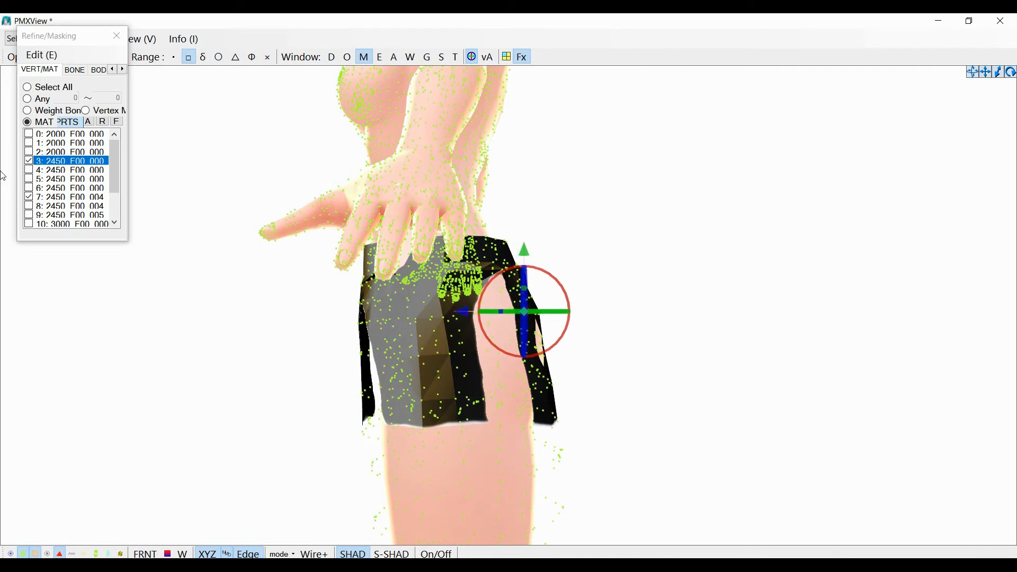
pyautogui.click(30, 163)
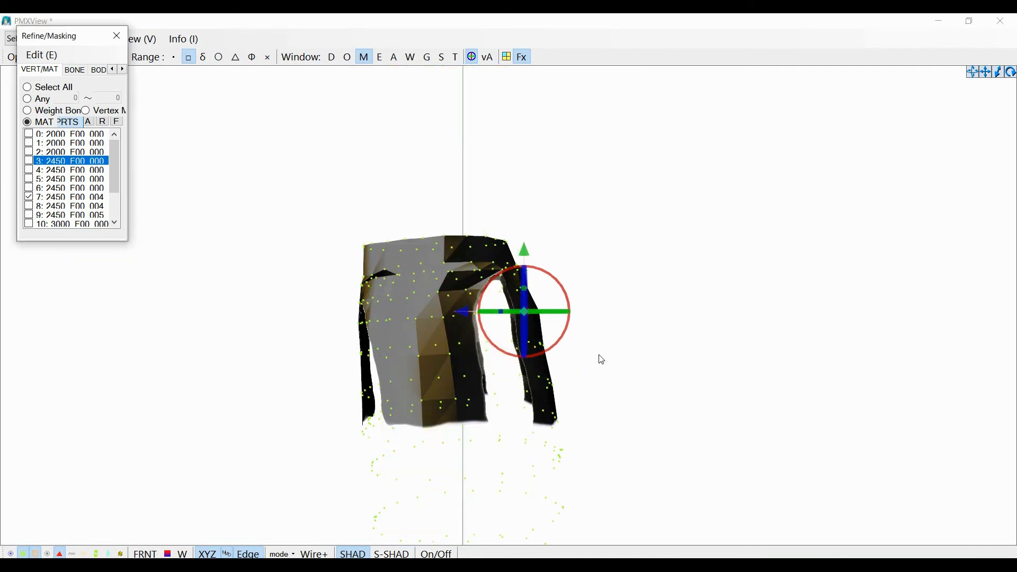
# Step: Select the next lower vertex row of the rear panel, show body material 3, and bring the panel outside the buttocks
pyautogui.click(600, 359)
pyautogui.moveTo(563, 366); pyautogui.dragTo(471, 349)
pyautogui.click(27, 162)
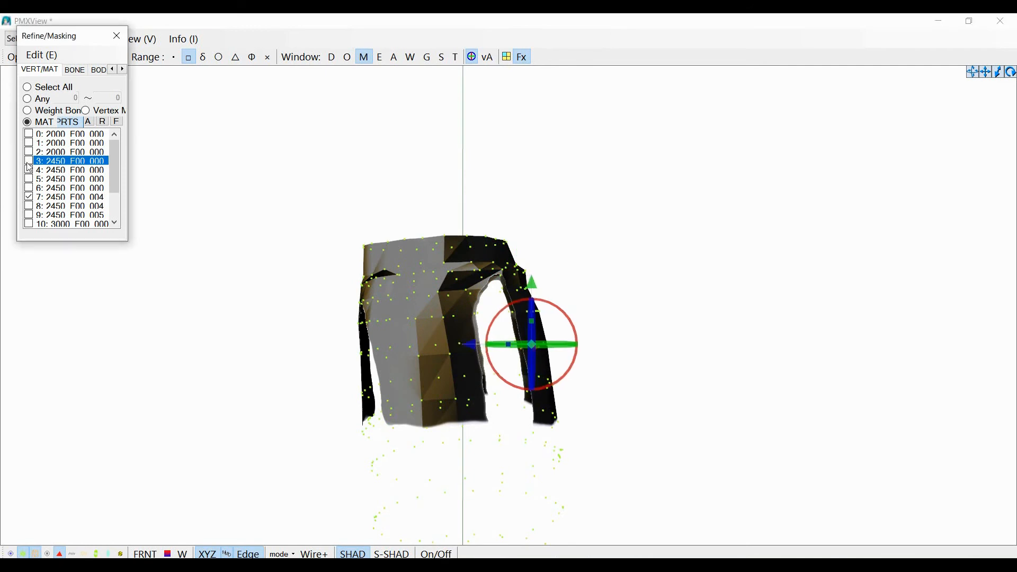
pyautogui.moveTo(305, 385); pyautogui.dragTo(268, 390, button='right')
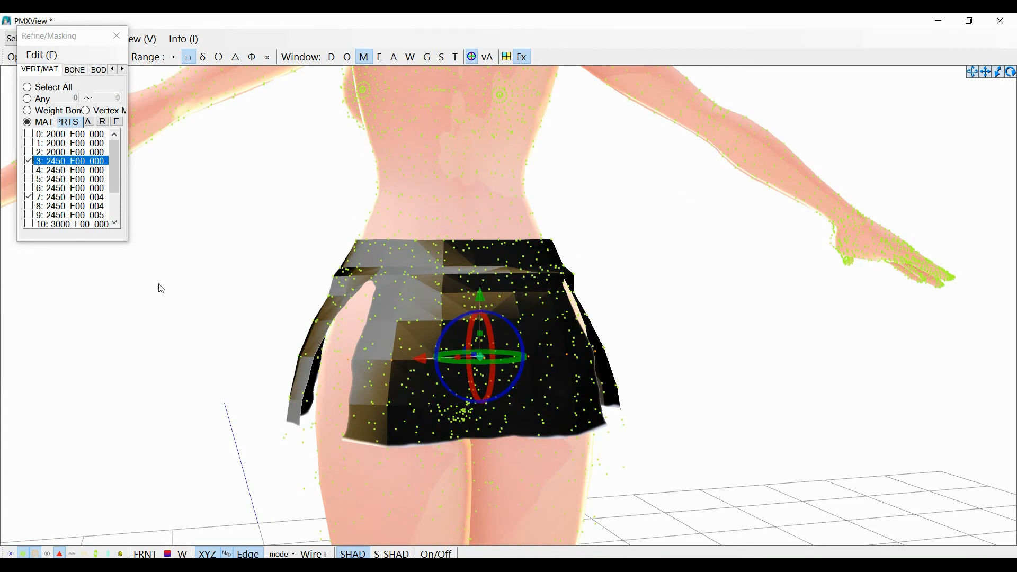
# Step: Hide body material 3, select the vertex row at the waistband's lower seam, and scale it slightly front to back and narrower sideways
pyautogui.moveTo(214, 315); pyautogui.dragTo(191, 281, button='right')
pyautogui.click(30, 161)
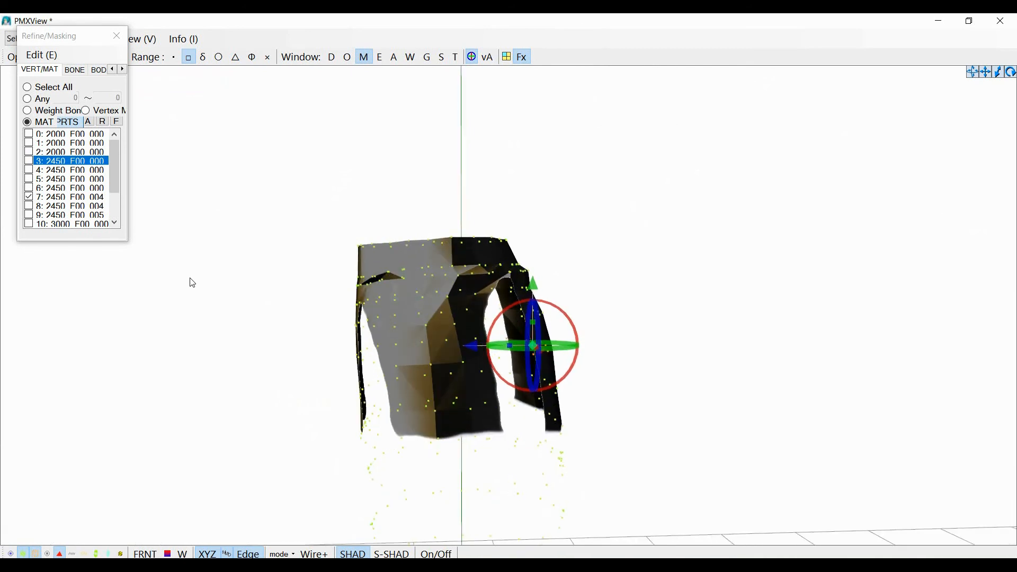
pyautogui.click(562, 261)
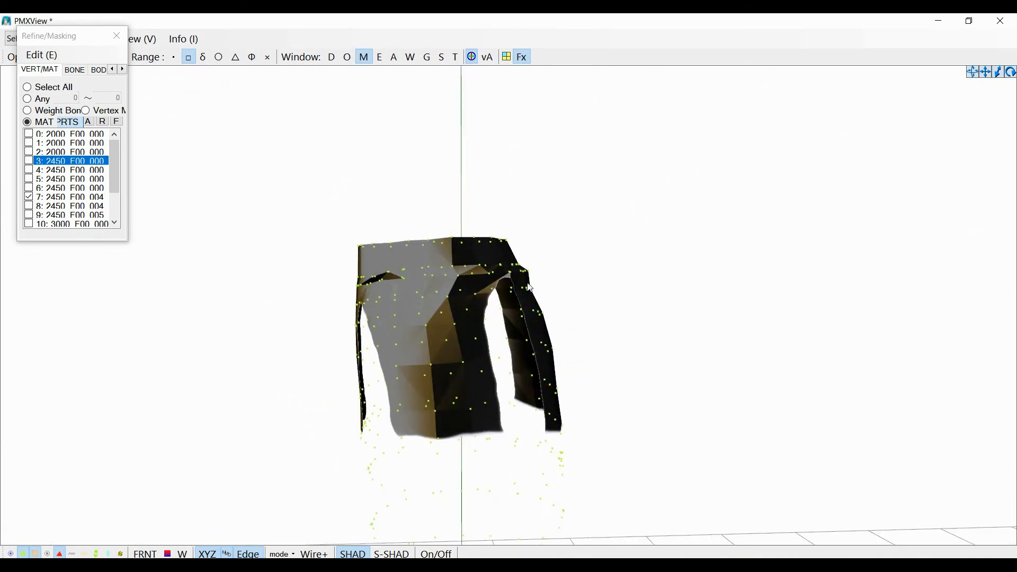
pyautogui.moveTo(539, 286); pyautogui.dragTo(339, 273)
pyautogui.click(345, 268)
pyautogui.moveTo(506, 268); pyautogui.dragTo(541, 290)
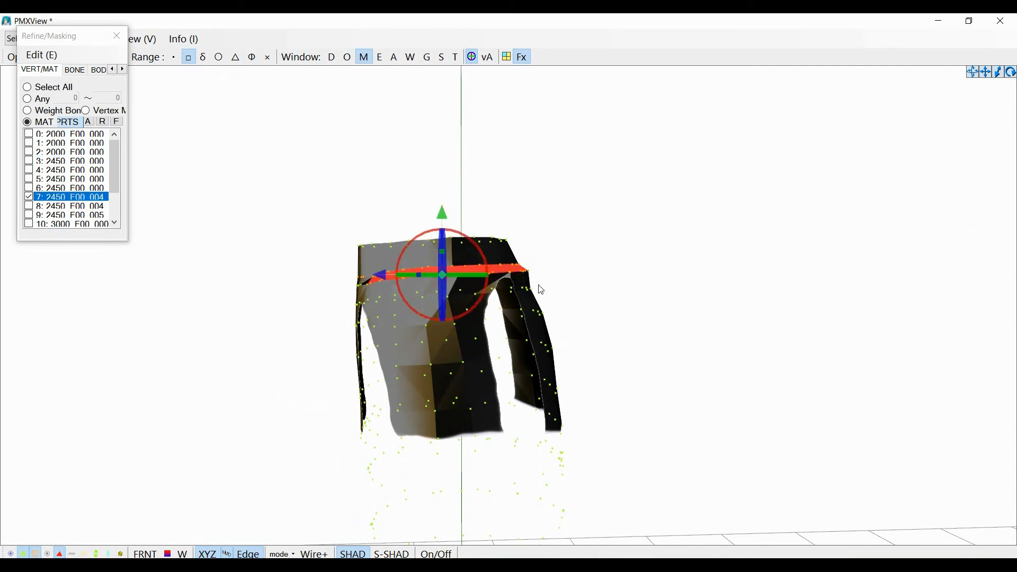
pyautogui.moveTo(419, 277)
pyautogui.mouseDown()
pyautogui.moveTo(408, 276)
pyautogui.moveTo(418, 277)
pyautogui.mouseUp()
pyautogui.moveTo(354, 284); pyautogui.dragTo(395, 284, button='right')
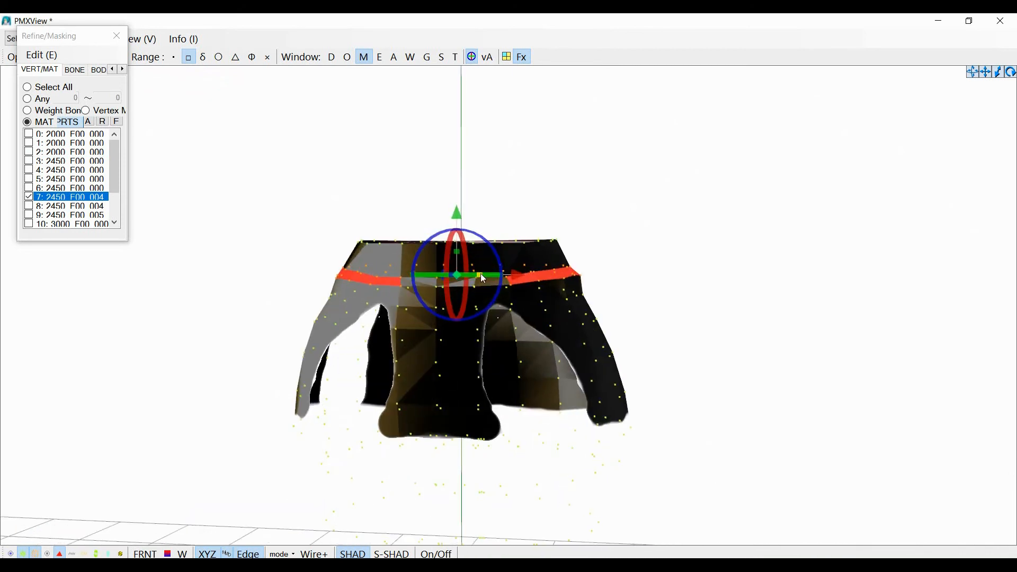
pyautogui.moveTo(481, 274); pyautogui.dragTo(478, 273)
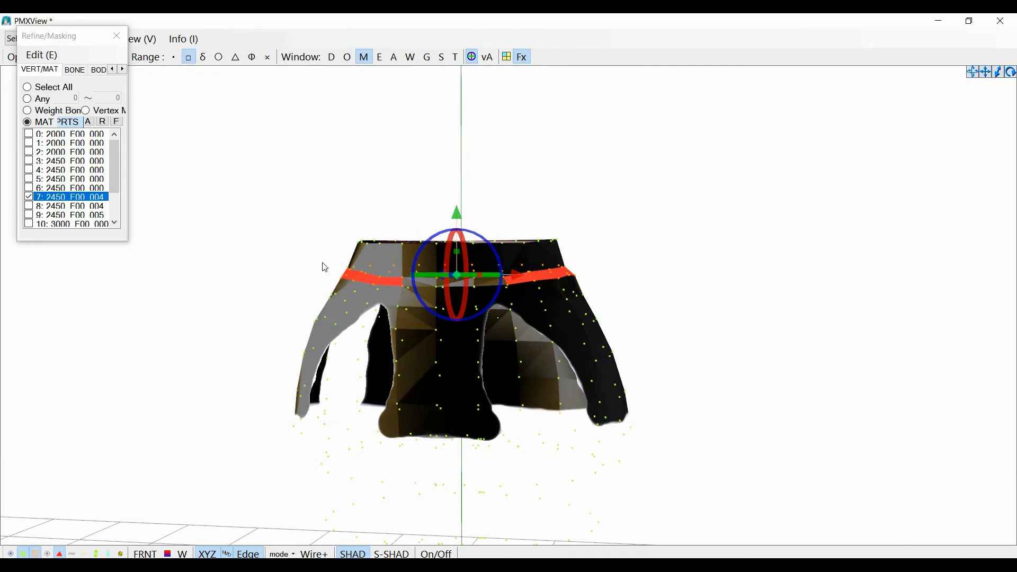
pyautogui.click(288, 279)
# Step: Check the side fit against body material 3, then select the whole seam below the waistband and narrow it front to back
pyautogui.moveTo(286, 298); pyautogui.dragTo(343, 300, button='right')
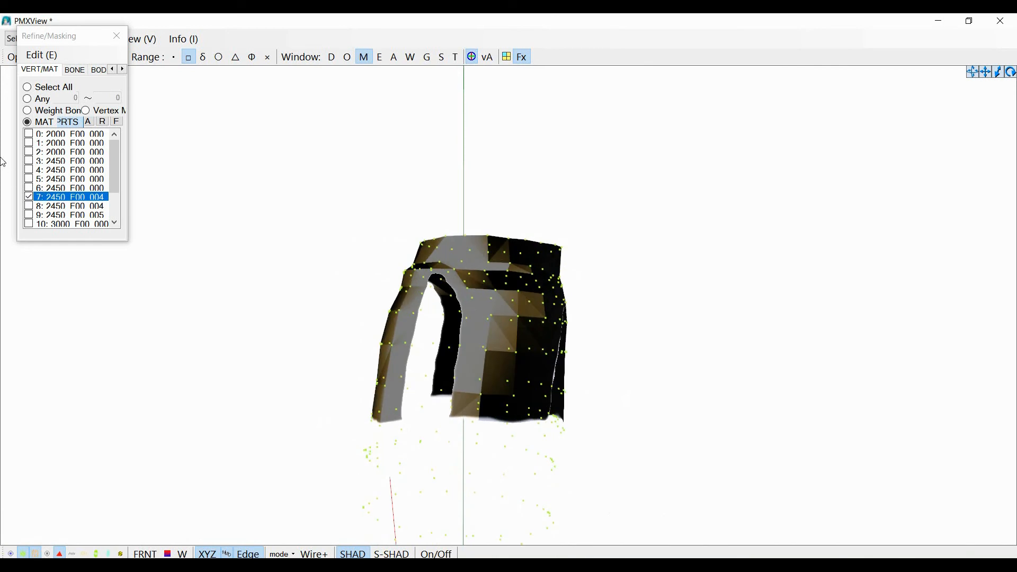
pyautogui.click(29, 164)
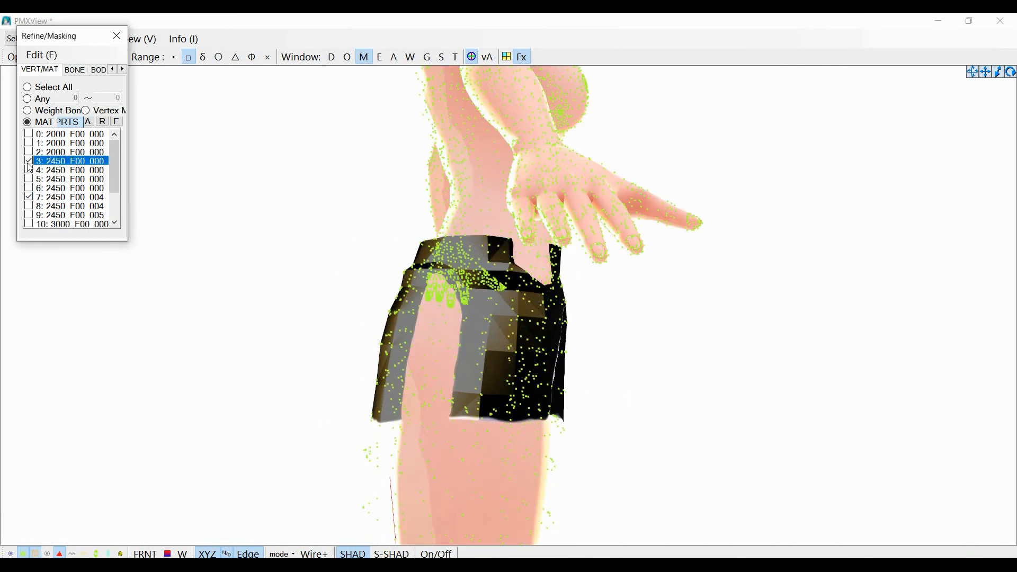
pyautogui.click(29, 162)
pyautogui.click(307, 244)
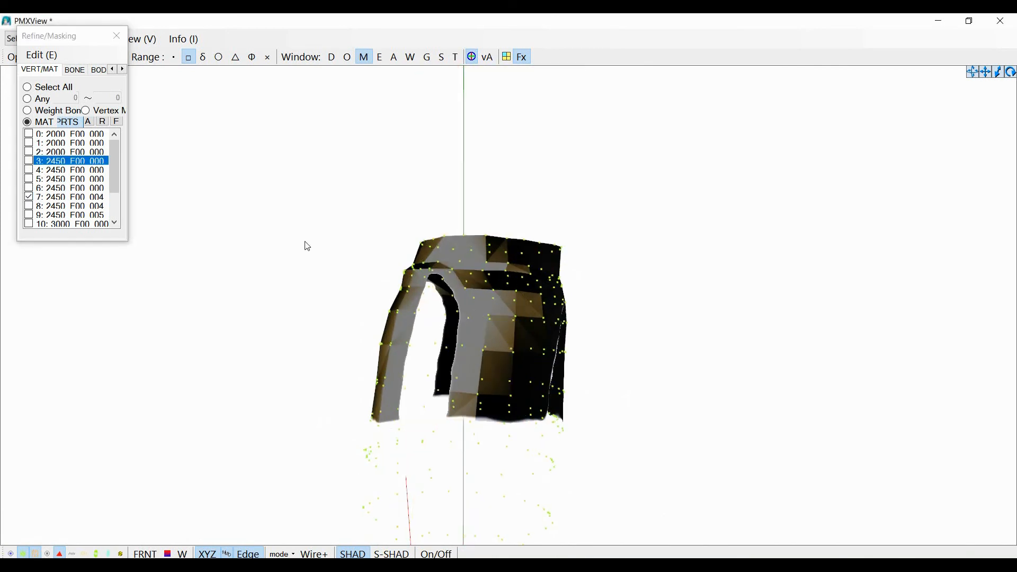
pyautogui.moveTo(307, 246); pyautogui.dragTo(308, 248, button='right')
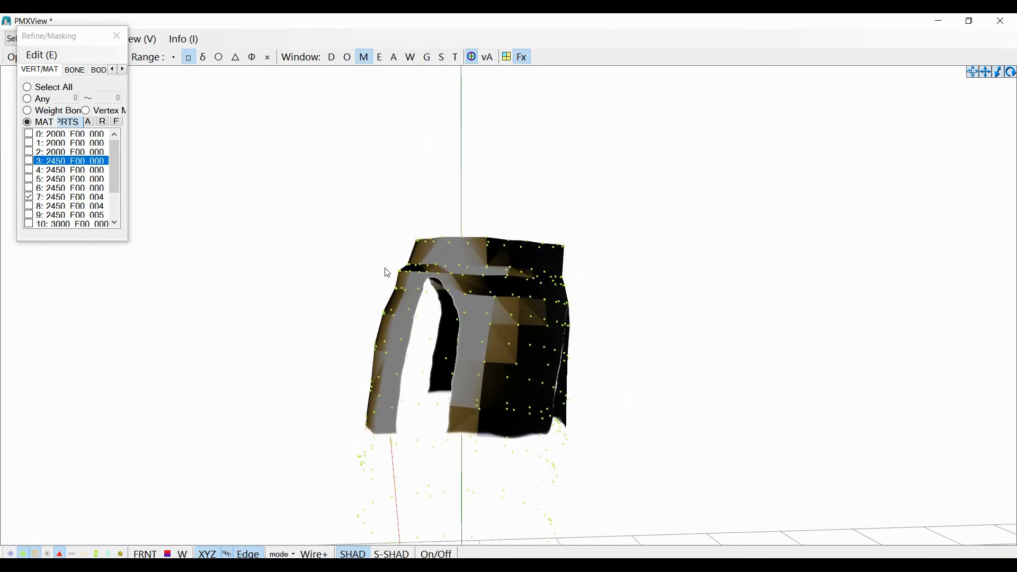
pyautogui.moveTo(386, 268); pyautogui.dragTo(578, 297)
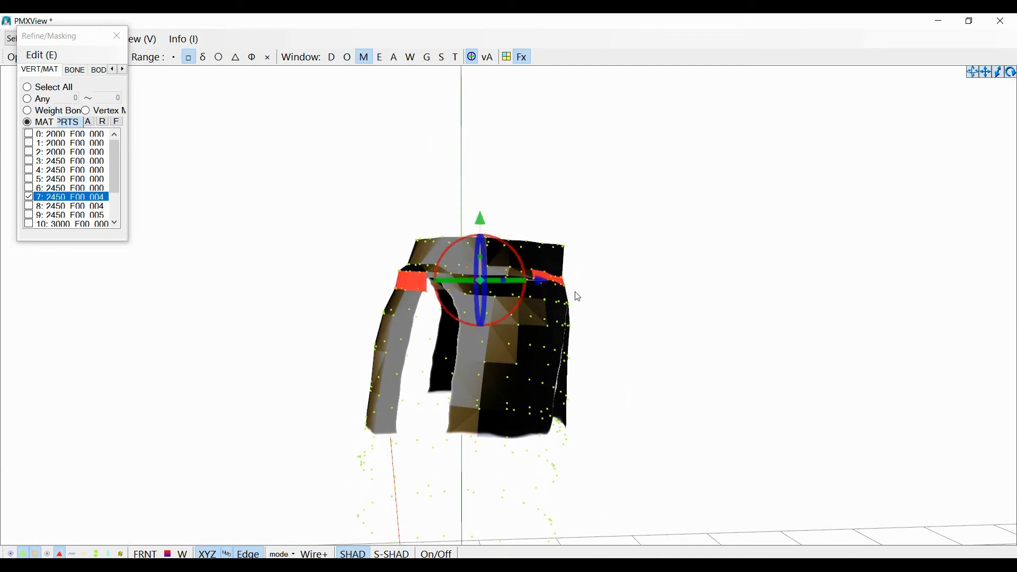
pyautogui.click(369, 255)
pyautogui.moveTo(370, 254); pyautogui.dragTo(573, 295)
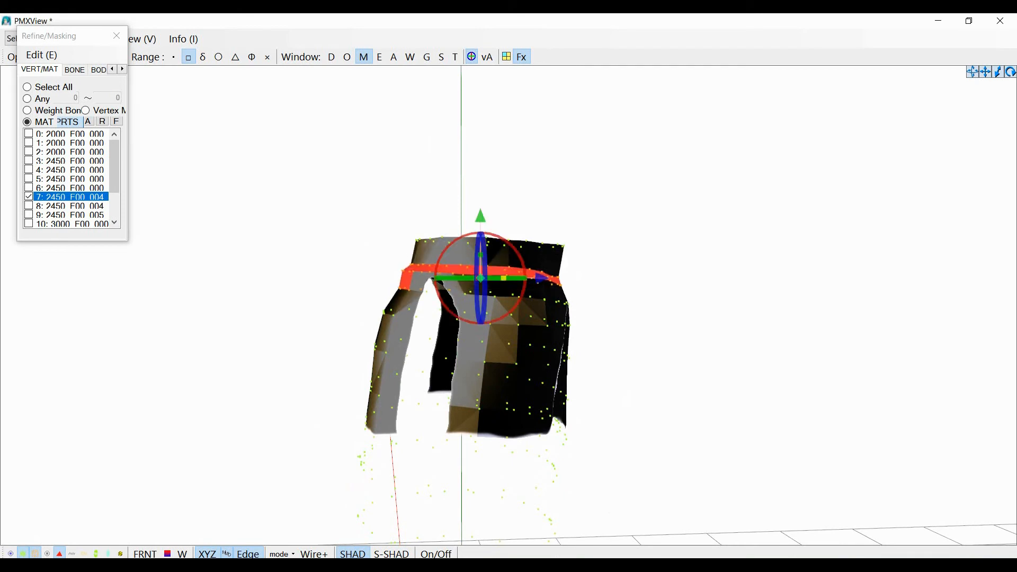
pyautogui.click(372, 269)
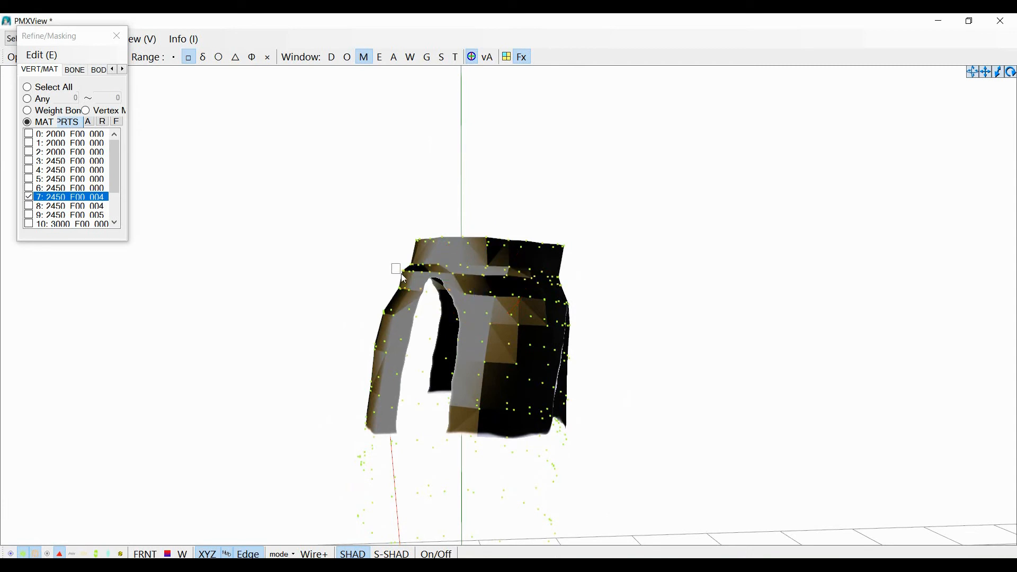
# Step: Shift the seam's rear vertices along the front-to-back axis and check the fit from behind against body material 3
pyautogui.moveTo(450, 287); pyautogui.dragTo(489, 277)
pyautogui.click(337, 259)
pyautogui.click(360, 277)
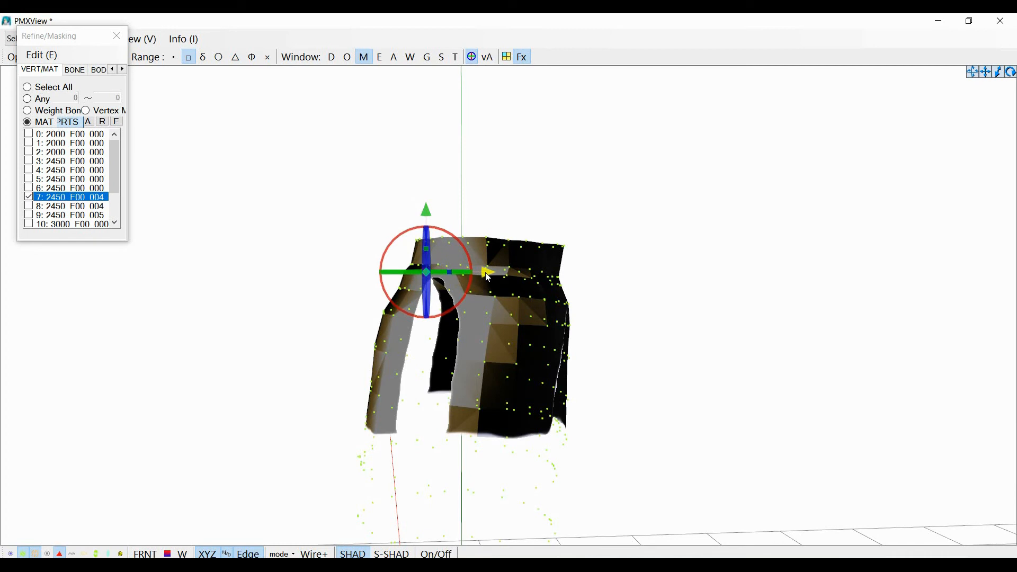
pyautogui.click(323, 280)
pyautogui.moveTo(507, 333)
pyautogui.mouseDown(button='right')
pyautogui.moveTo(466, 343)
pyautogui.moveTo(520, 347)
pyautogui.mouseUp(button='right')
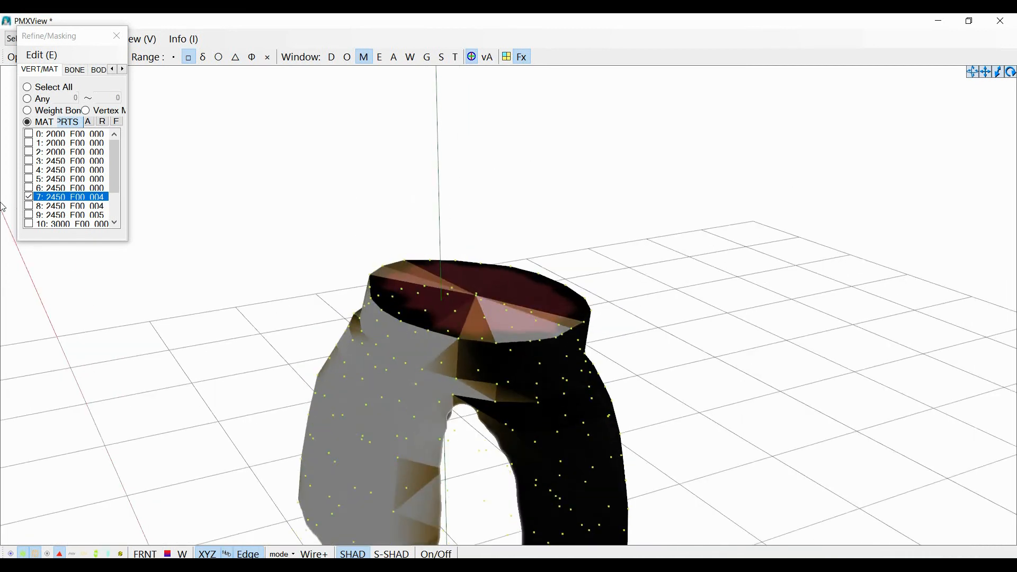
pyautogui.click(29, 163)
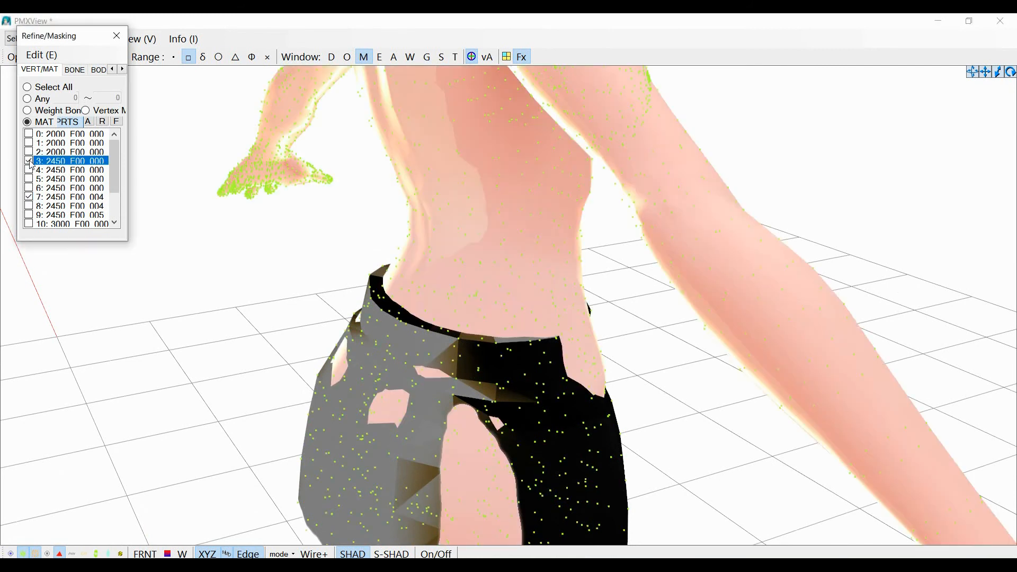
pyautogui.click(29, 161)
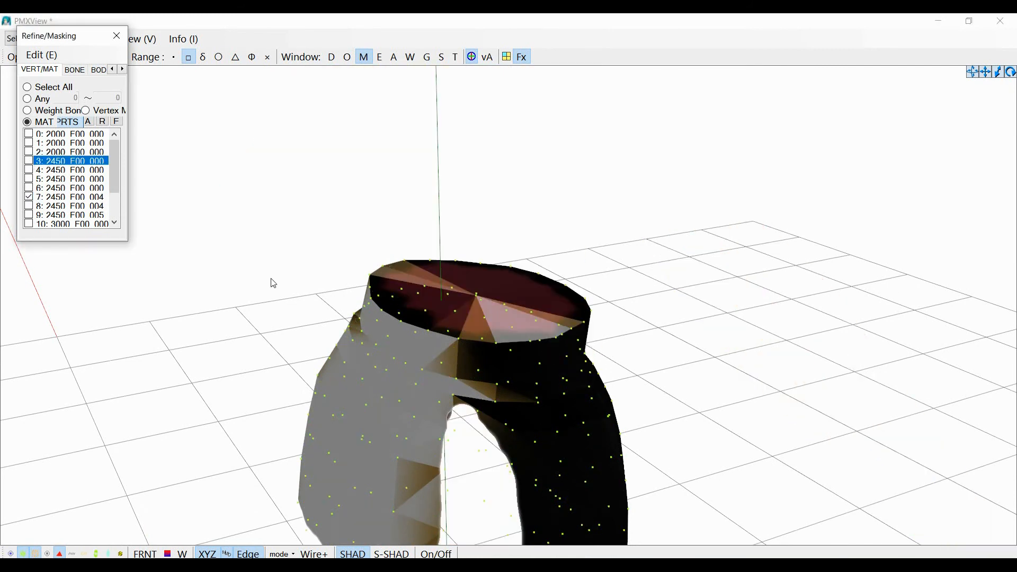
# Step: Select the front vertices of the waistband's upper edge, show body material 3, and widen them sideways, checking front and back
pyautogui.moveTo(371, 326); pyautogui.dragTo(358, 322, button='right')
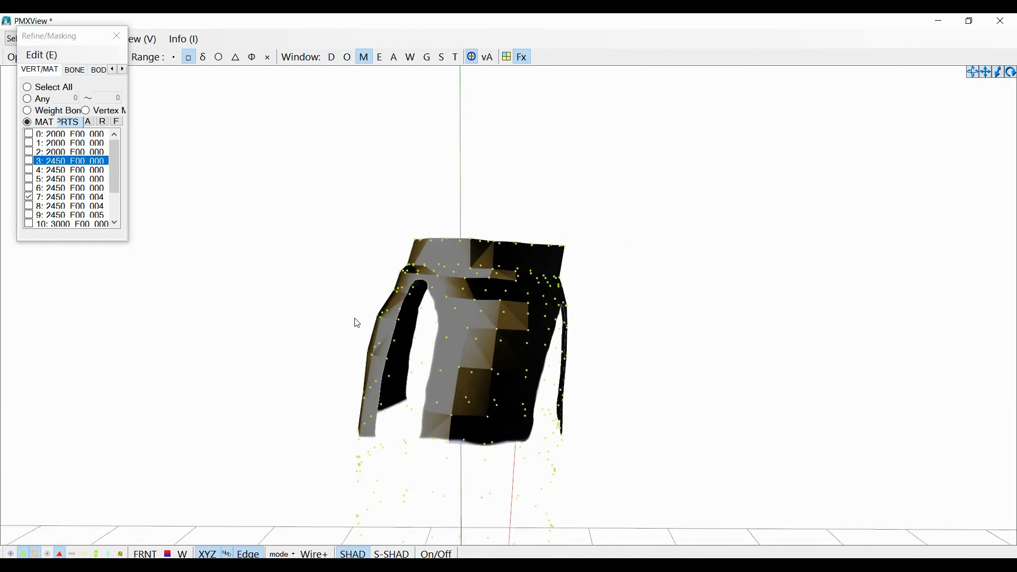
pyautogui.moveTo(585, 256); pyautogui.dragTo(496, 233)
pyautogui.moveTo(689, 319); pyautogui.dragTo(644, 318, button='right')
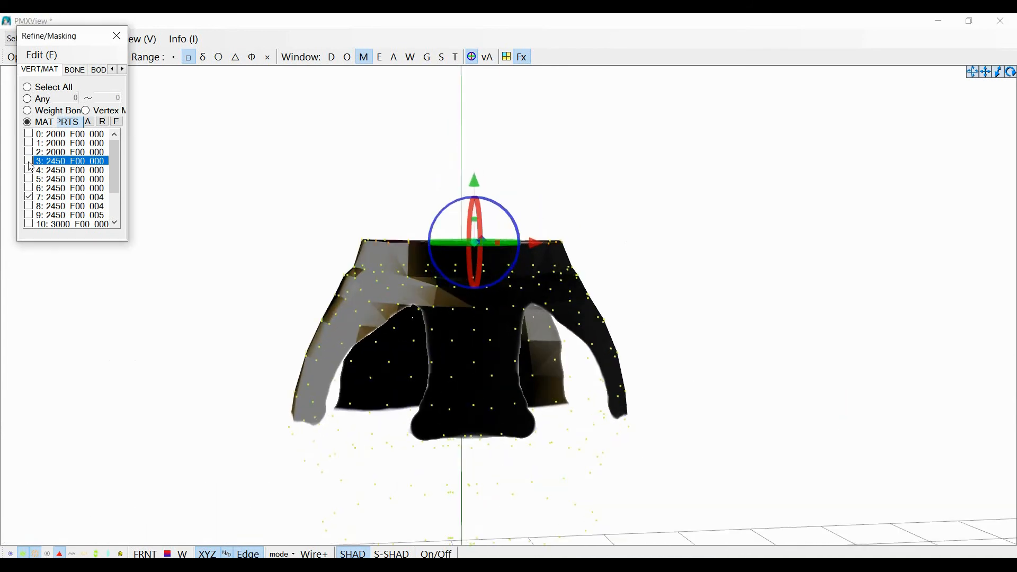
pyautogui.click(29, 161)
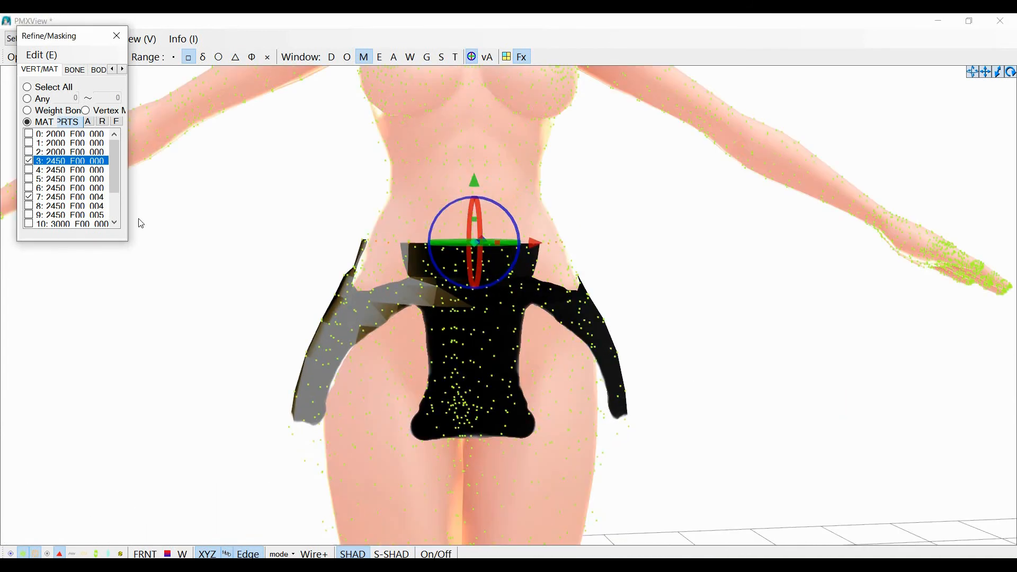
pyautogui.click(498, 244)
pyautogui.moveTo(498, 243)
pyautogui.mouseDown()
pyautogui.moveTo(517, 244)
pyautogui.moveTo(499, 244)
pyautogui.mouseUp()
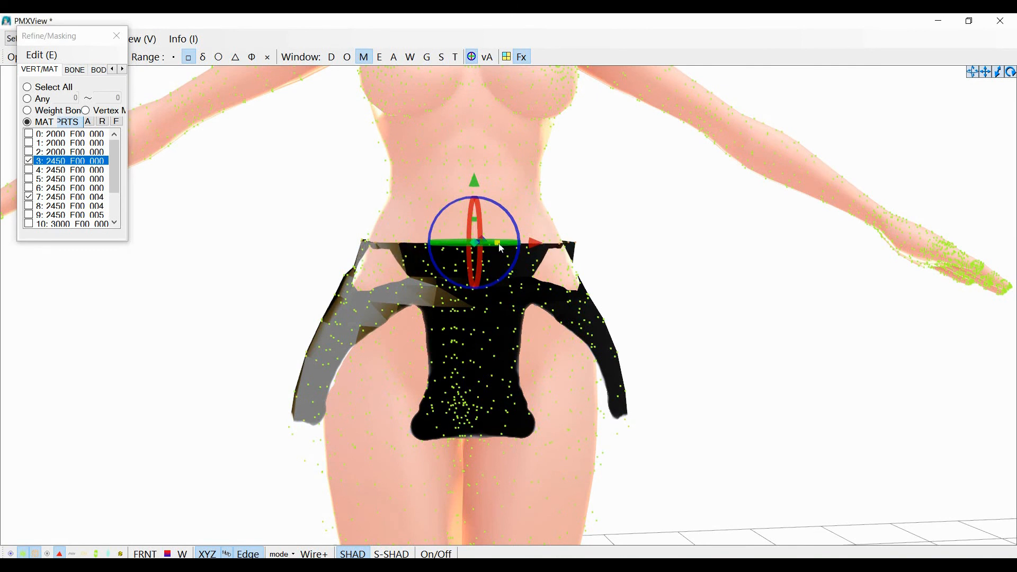
pyautogui.moveTo(447, 322); pyautogui.dragTo(501, 334, button='right')
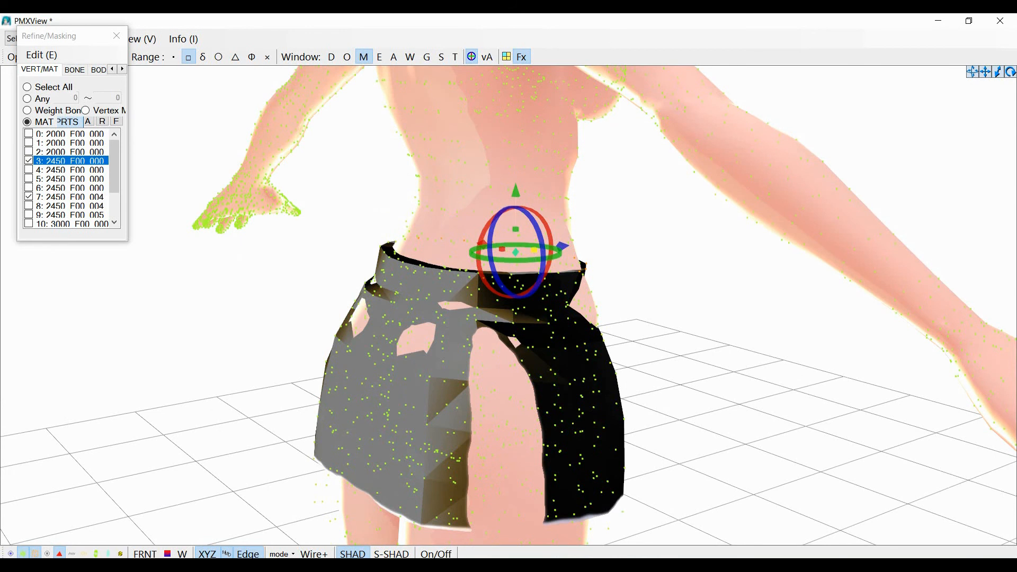
pyautogui.moveTo(567, 322); pyautogui.dragTo(496, 317, button='right')
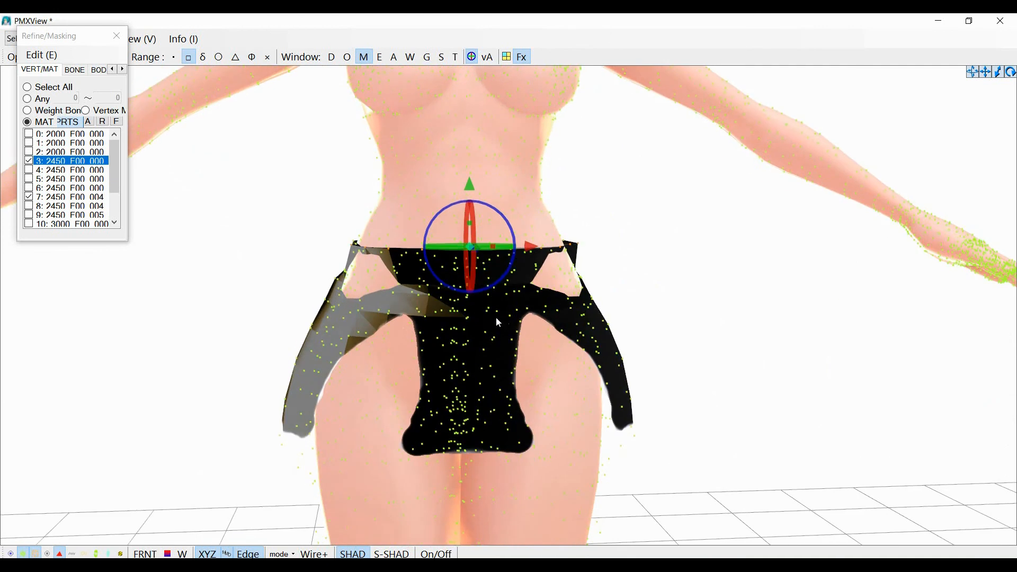
# Step: Select the front seam row below the waistband with material 3 hidden, then widen it and move it forward against the visible body
pyautogui.click(31, 163)
pyautogui.moveTo(600, 291); pyautogui.dragTo(554, 302, button='right')
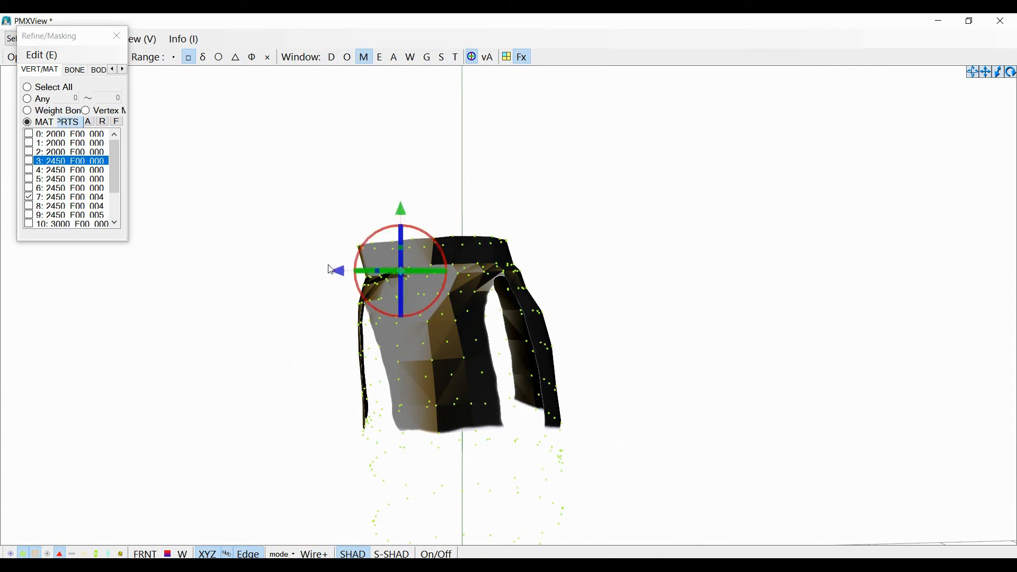
pyautogui.moveTo(352, 261); pyautogui.dragTo(418, 290)
pyautogui.moveTo(259, 293); pyautogui.dragTo(293, 302, button='right')
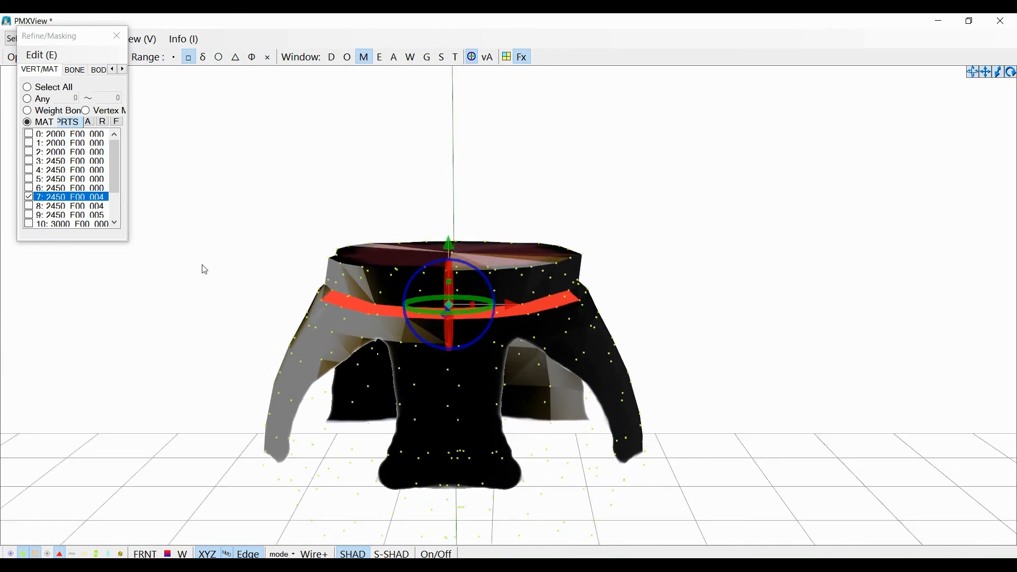
pyautogui.click(28, 161)
pyautogui.moveTo(472, 305)
pyautogui.mouseDown()
pyautogui.moveTo(487, 304)
pyautogui.moveTo(478, 305)
pyautogui.mouseUp()
pyautogui.moveTo(503, 339); pyautogui.dragTo(302, 304, button='right')
pyautogui.moveTo(317, 307); pyautogui.dragTo(310, 313)
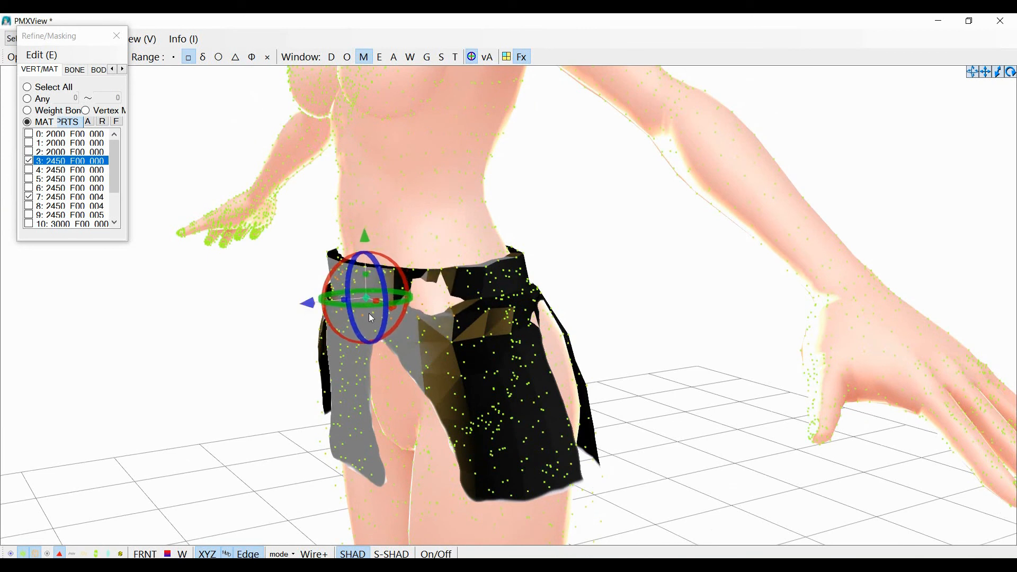
# Step: Undo the latest adjustments to the front seam row and rescale it slightly sideways
pyautogui.hotkey('ctrl', 'z')
pyautogui.hotkey('ctrl', 'z')
pyautogui.hotkey('ctrl', 'z')
pyautogui.hotkey('ctrl', 'z')
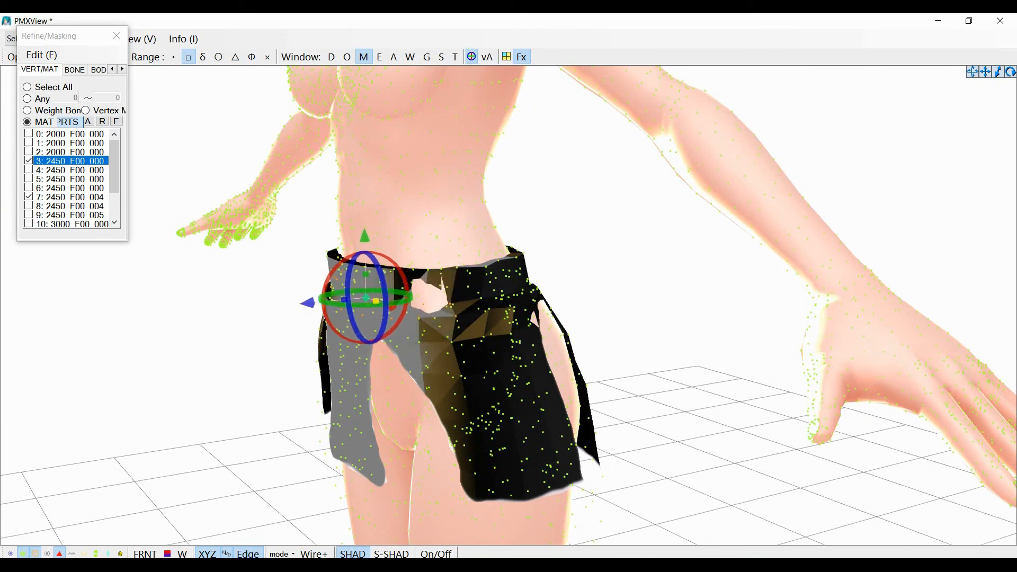
pyautogui.moveTo(376, 301); pyautogui.dragTo(374, 301)
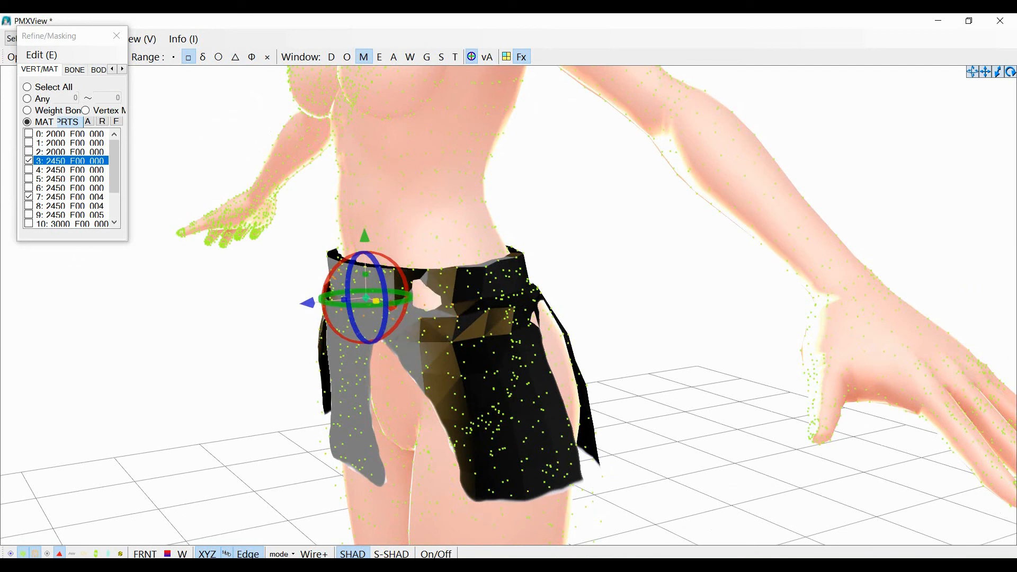
# Step: Select the frontmost seam vertices, bring them forward over the hip with body material 3 shown, and check the fit all around
pyautogui.click(29, 162)
pyautogui.moveTo(233, 338); pyautogui.dragTo(248, 335, button='right')
pyautogui.click(222, 306)
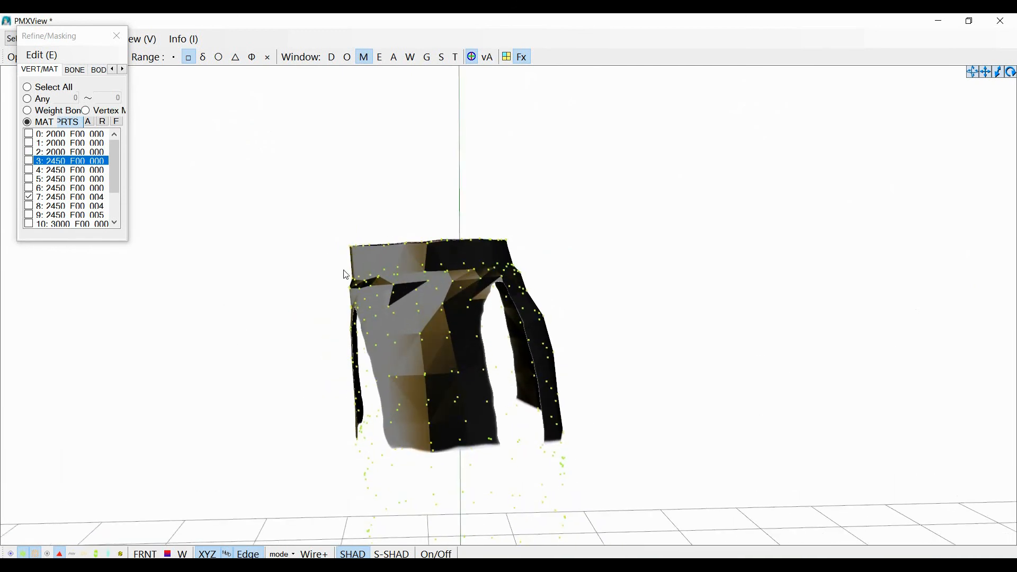
pyautogui.moveTo(342, 267); pyautogui.dragTo(390, 288)
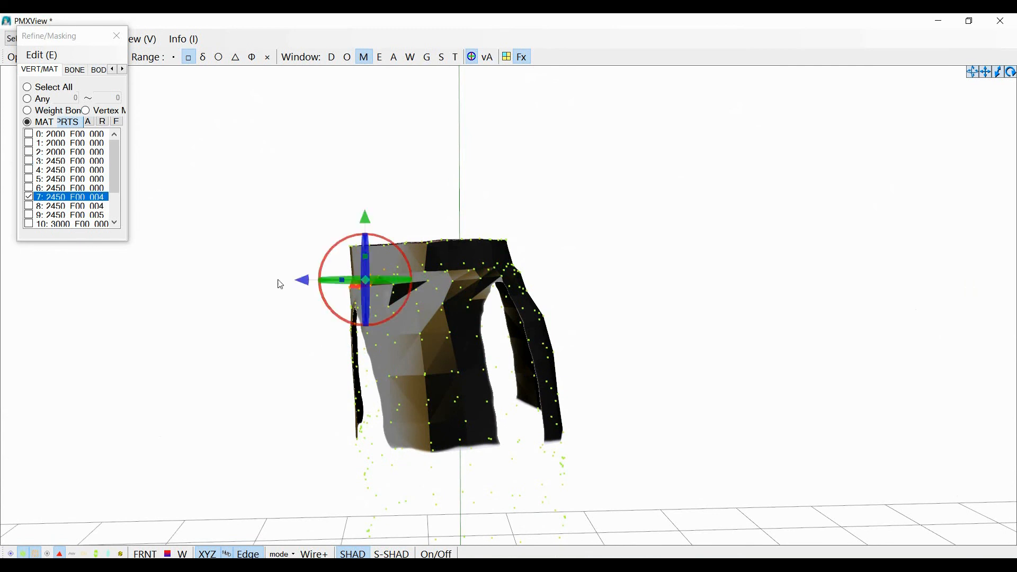
pyautogui.click(30, 162)
pyautogui.click(305, 283)
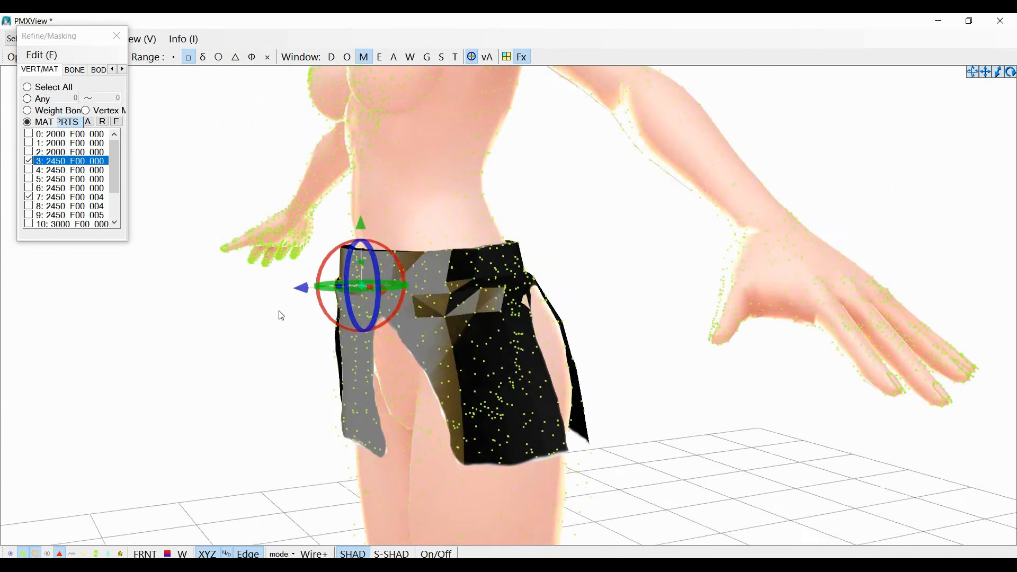
pyautogui.moveTo(279, 311); pyautogui.dragTo(303, 309, button='right')
pyautogui.moveTo(250, 345); pyautogui.dragTo(332, 348, button='right')
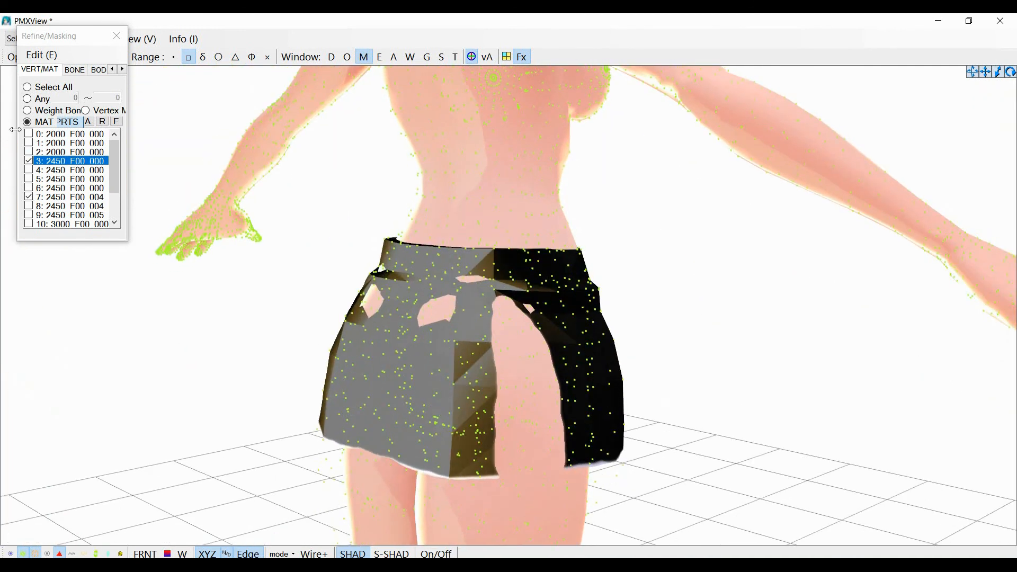
# Step: Select the upper vertices of the skirt's rear panel, show body material 3, and move them slightly backward
pyautogui.click(30, 161)
pyautogui.moveTo(164, 279); pyautogui.dragTo(146, 278, button='right')
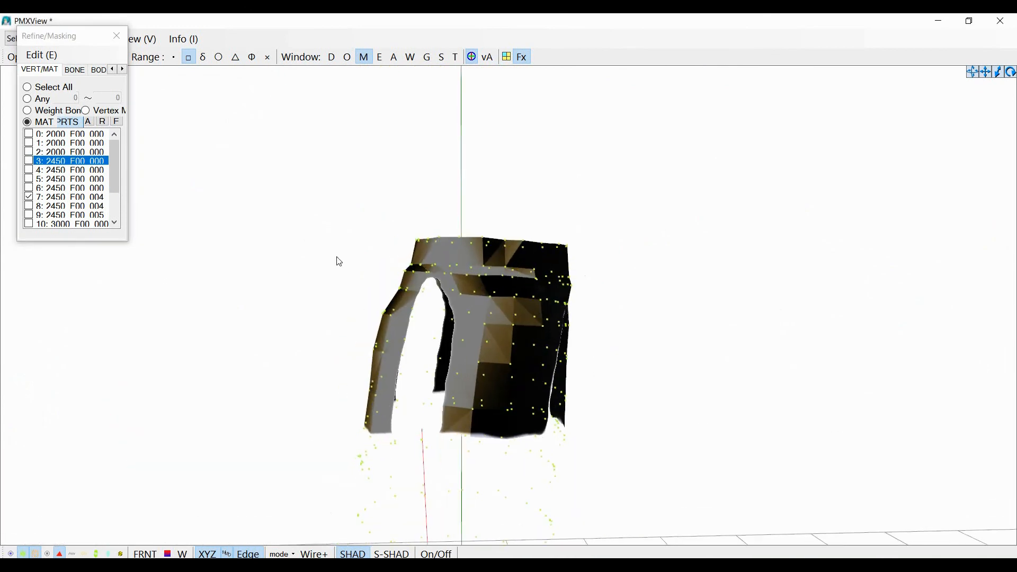
pyautogui.moveTo(342, 247); pyautogui.dragTo(411, 330)
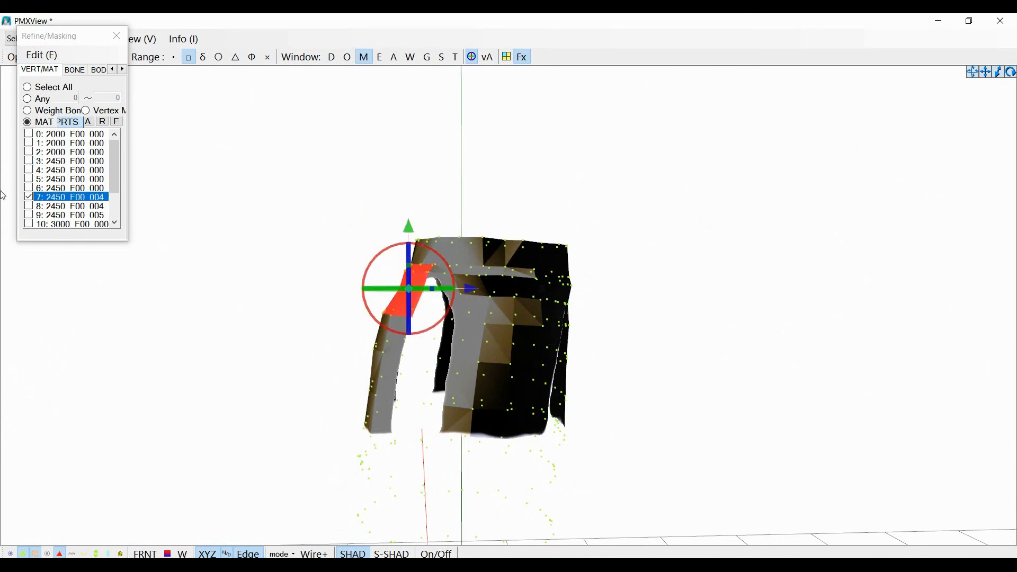
pyautogui.click(29, 162)
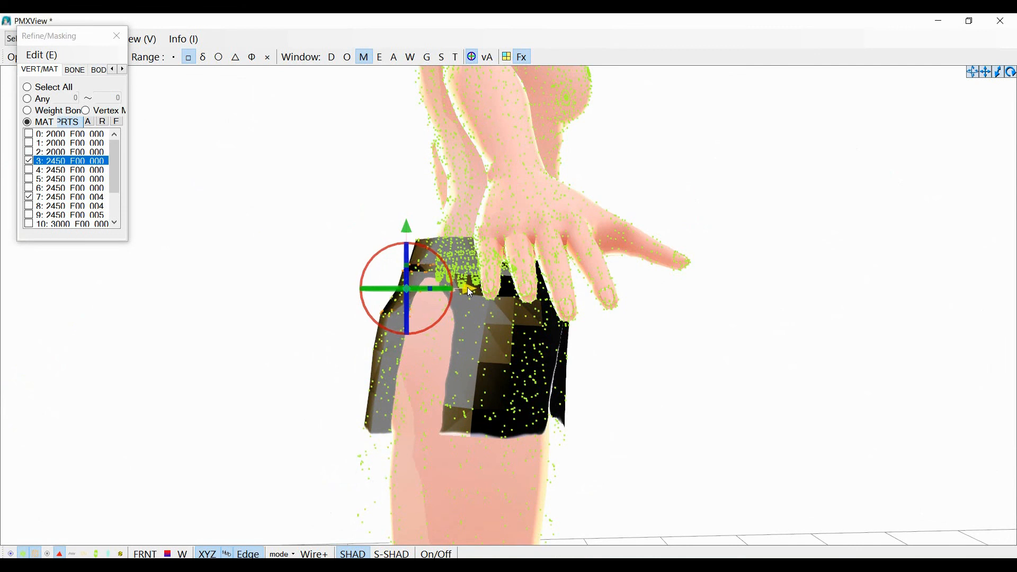
pyautogui.click(288, 335)
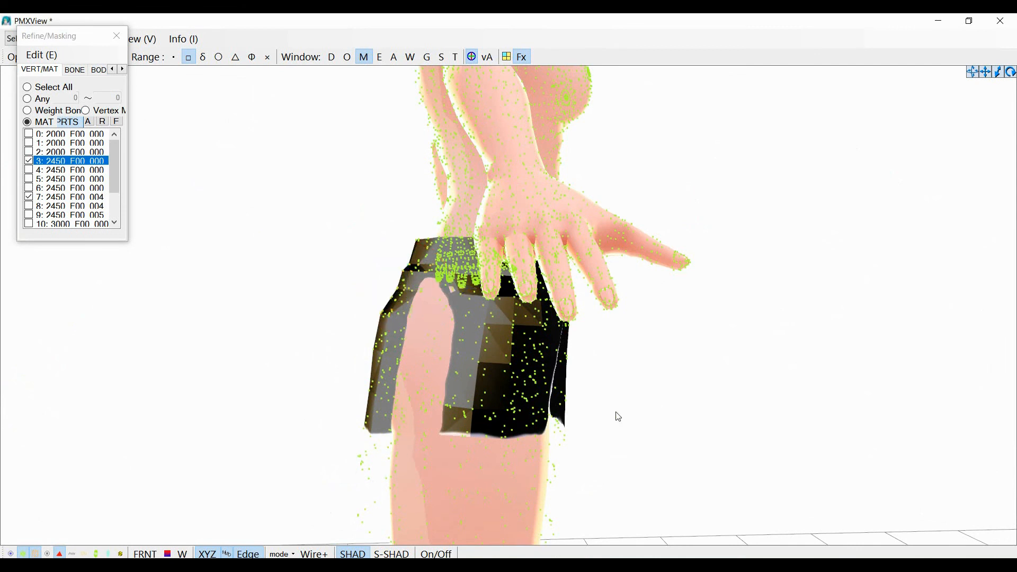
# Step: Select the vertex row just below the skirt's waistband with body material 3 hidden, and fine-tune it against the visible body
pyautogui.moveTo(618, 416)
pyautogui.mouseDown(button='right')
pyautogui.moveTo(540, 407)
pyautogui.moveTo(501, 416)
pyautogui.moveTo(624, 418)
pyautogui.mouseUp(button='right')
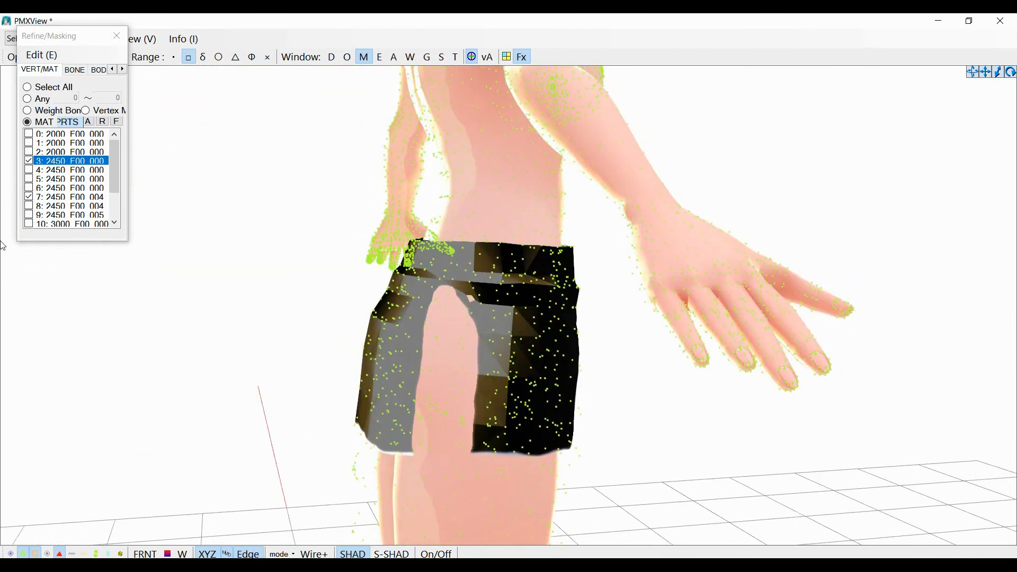
pyautogui.click(29, 160)
pyautogui.moveTo(485, 334); pyautogui.dragTo(454, 352, button='right')
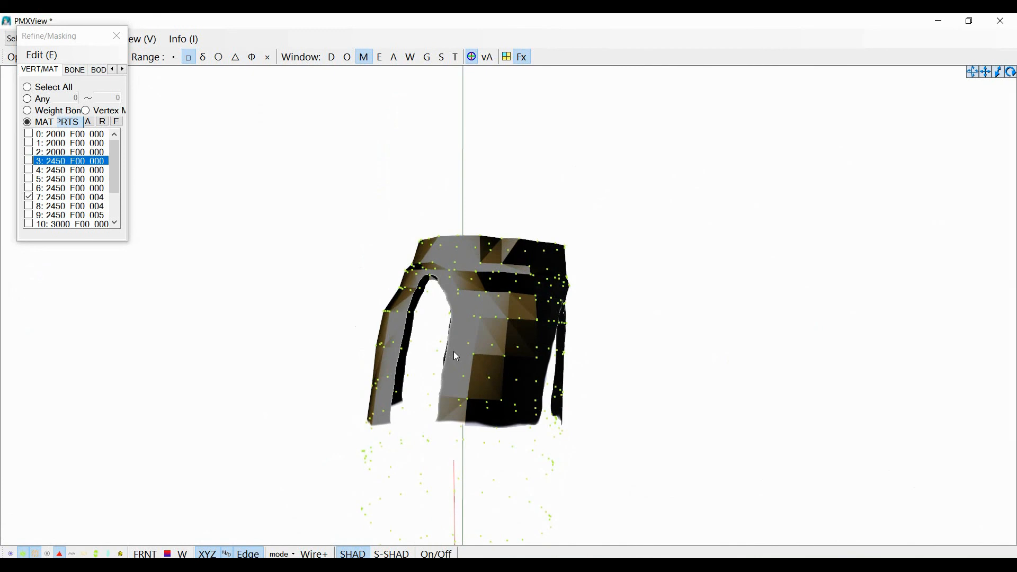
pyautogui.click(30, 162)
pyautogui.click(30, 162)
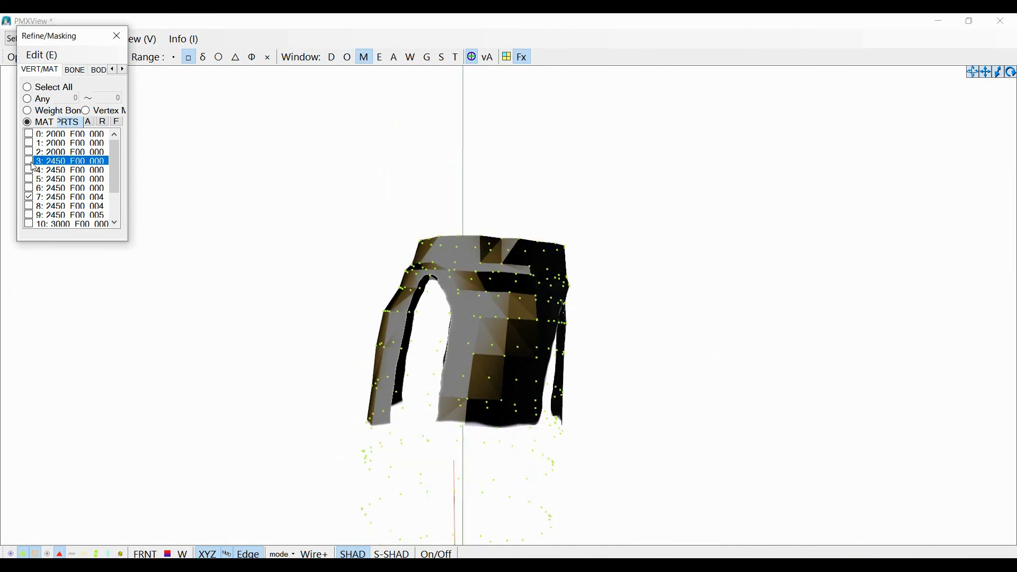
pyautogui.click(435, 278)
pyautogui.moveTo(466, 305); pyautogui.dragTo(466, 308)
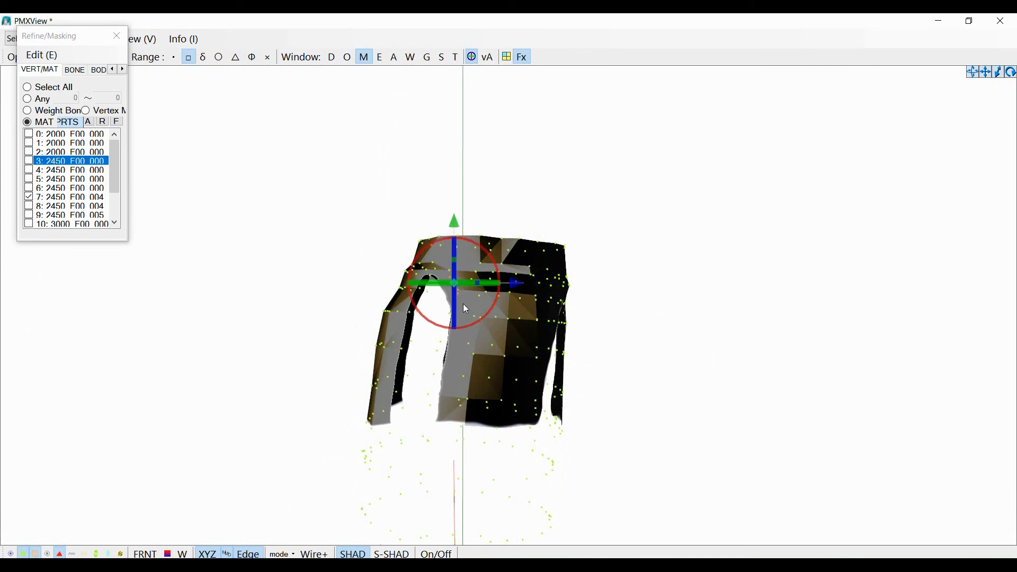
pyautogui.moveTo(467, 321); pyautogui.dragTo(426, 314, button='right')
pyautogui.click(28, 161)
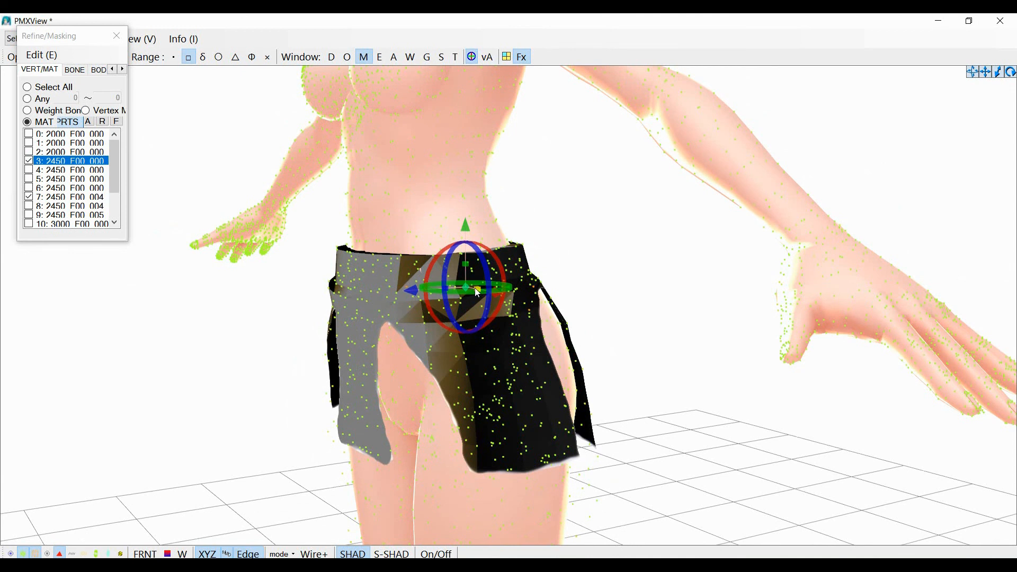
pyautogui.moveTo(303, 341); pyautogui.dragTo(331, 340, button='right')
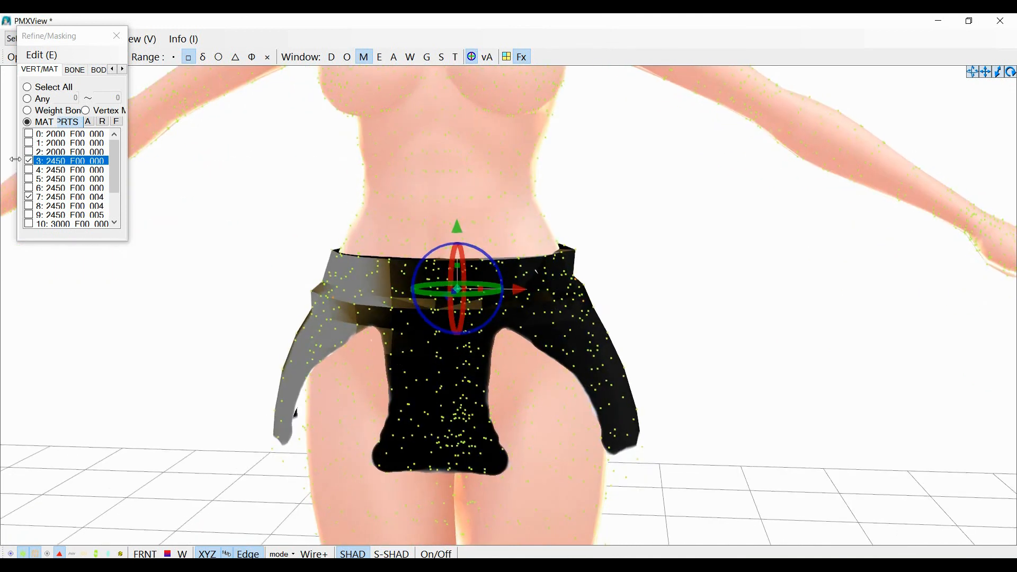
pyautogui.click(228, 299)
pyautogui.moveTo(231, 304); pyautogui.dragTo(242, 318, button='right')
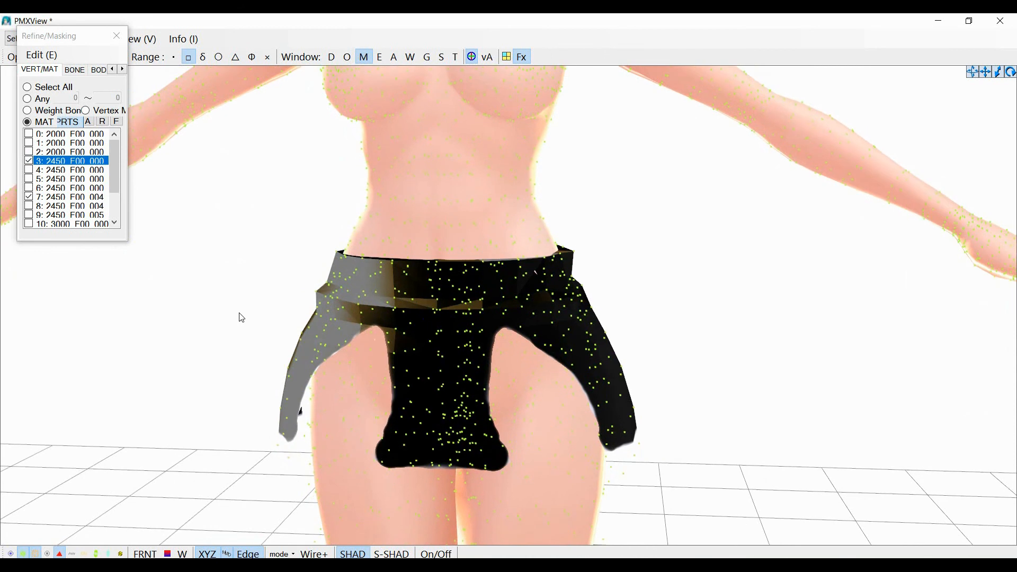
# Step: Show all materials and check the complete outfit from the front
pyautogui.scroll(-2, 241, 317)
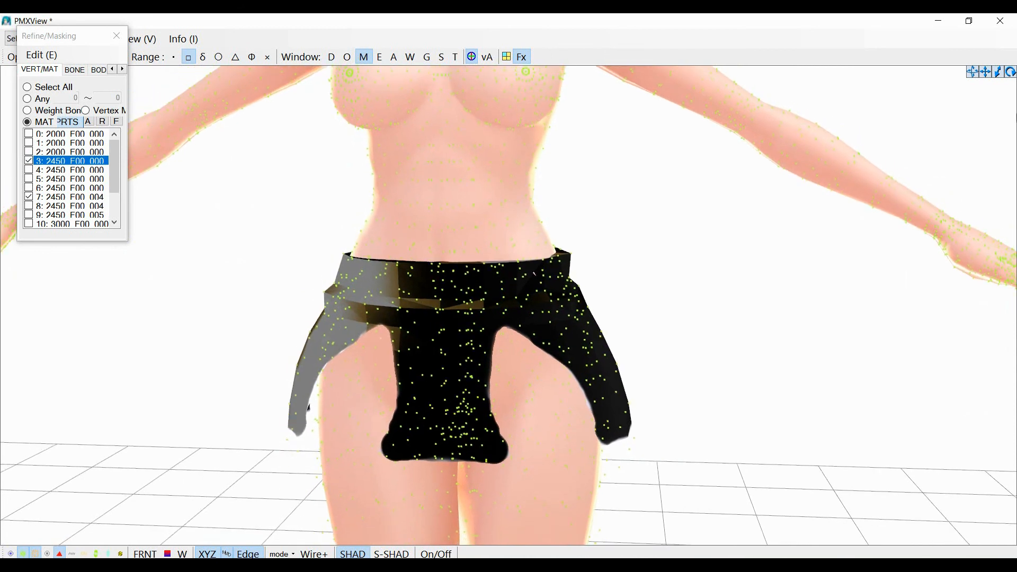
pyautogui.moveTo(997, 73); pyautogui.dragTo(990, 77)
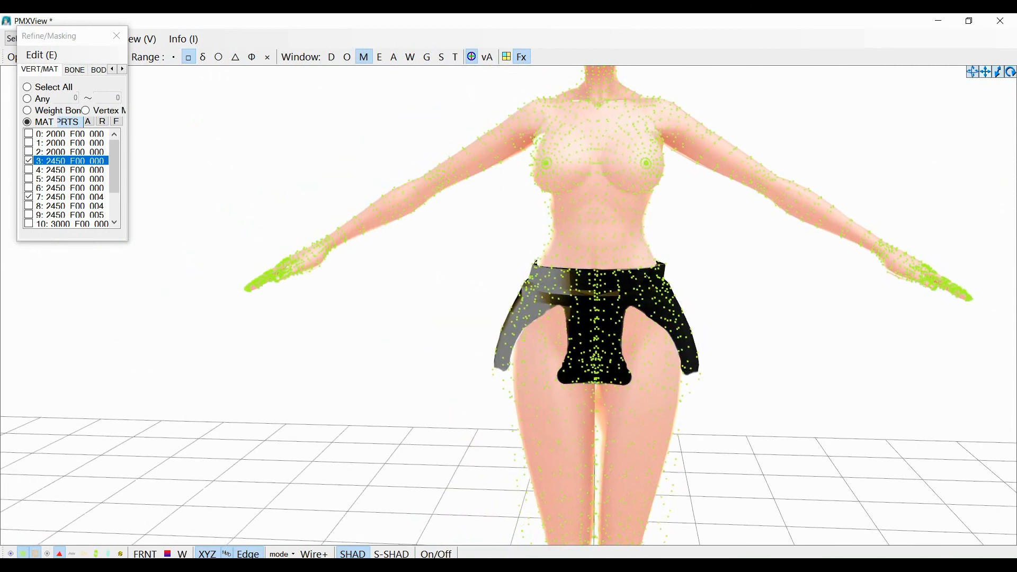
pyautogui.rightClick(30, 152)
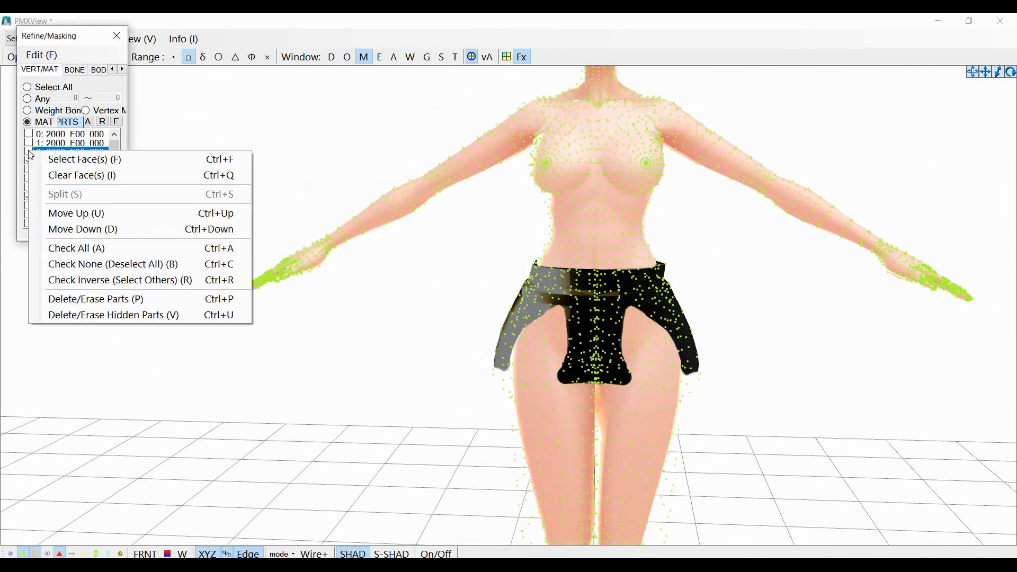
pyautogui.click(88, 251)
pyautogui.moveTo(986, 72); pyautogui.dragTo(972, 35)
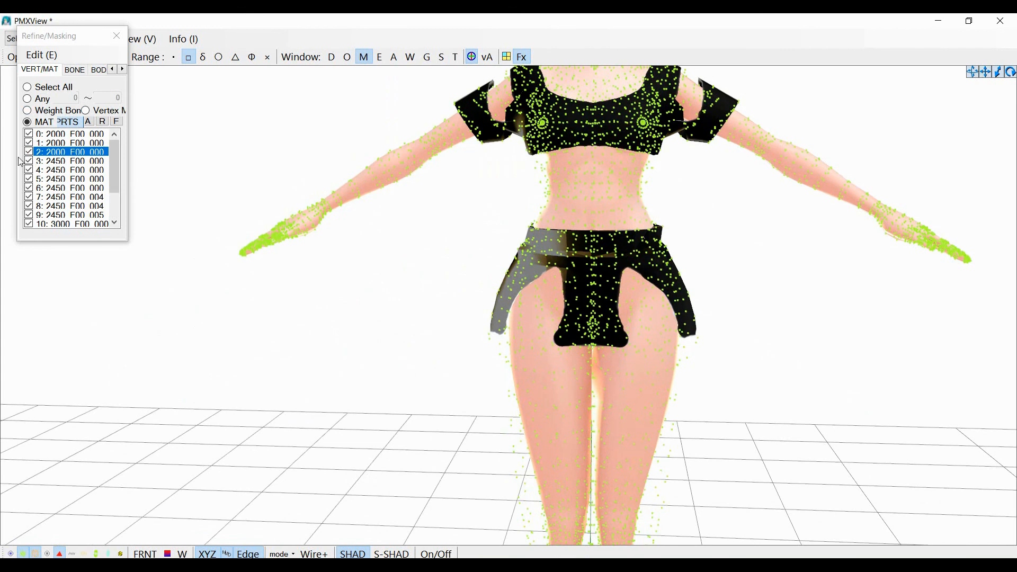
# Step: Hide all materials except skirt material 7 and body material 3
pyautogui.rightClick(27, 142)
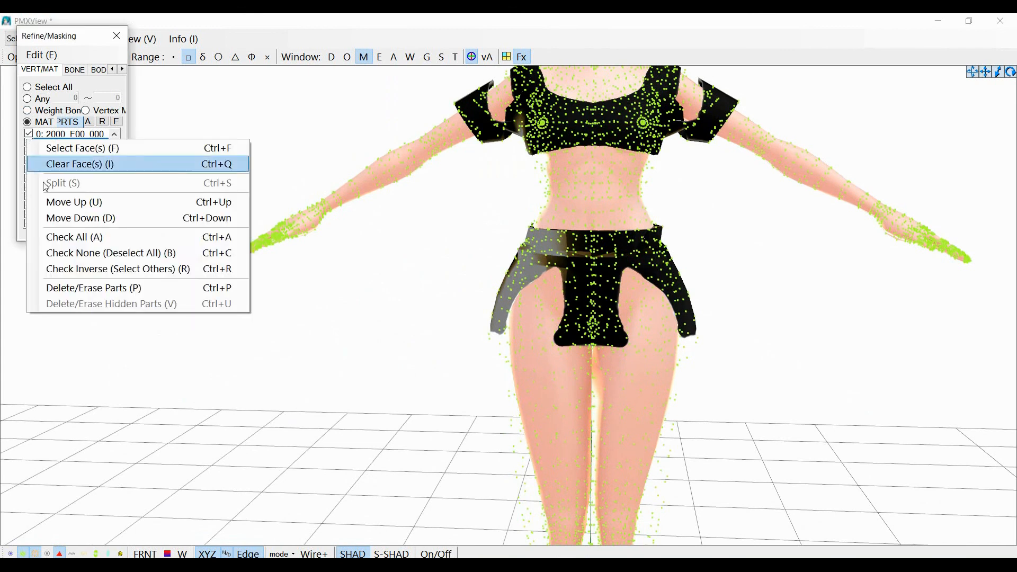
pyautogui.click(87, 253)
pyautogui.click(31, 208)
pyautogui.click(29, 207)
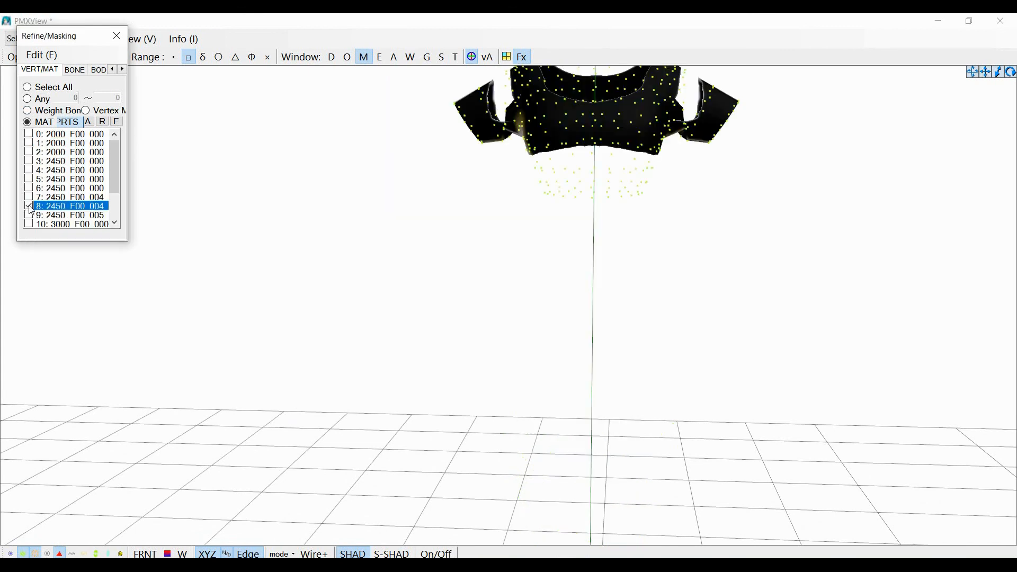
pyautogui.click(29, 206)
pyautogui.doubleClick(28, 198)
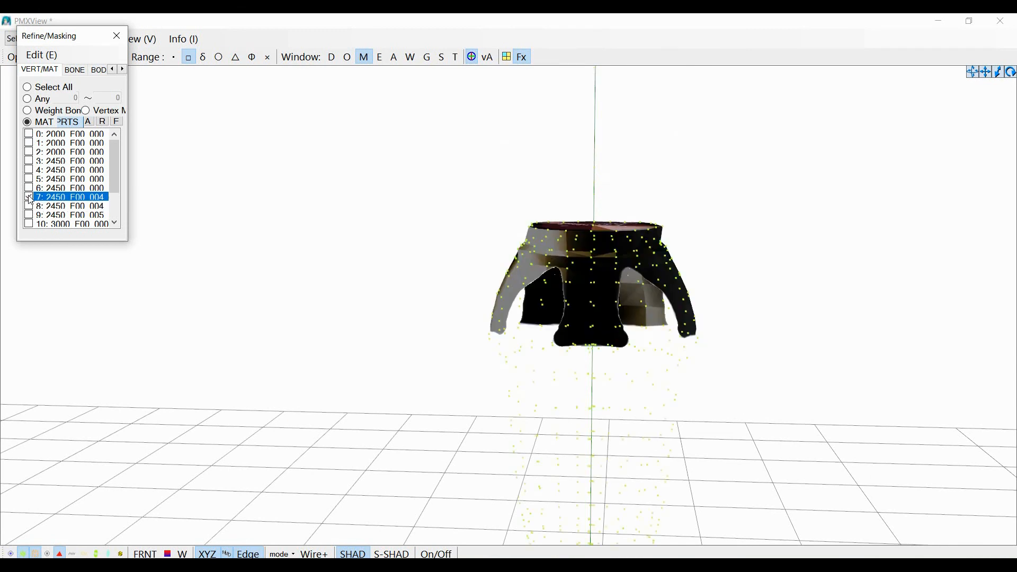
pyautogui.click(29, 161)
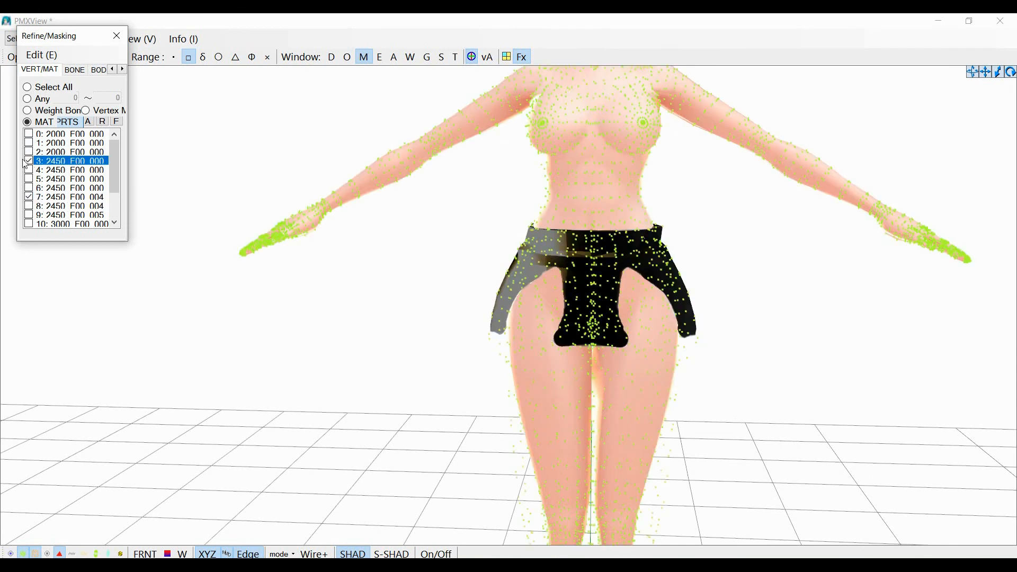
# Step: Try to move the whole skirt vertically with body material 3 hidden, and clear the vertex selection with the body shown again
pyautogui.moveTo(742, 396); pyautogui.dragTo(465, 199)
pyautogui.click(29, 161)
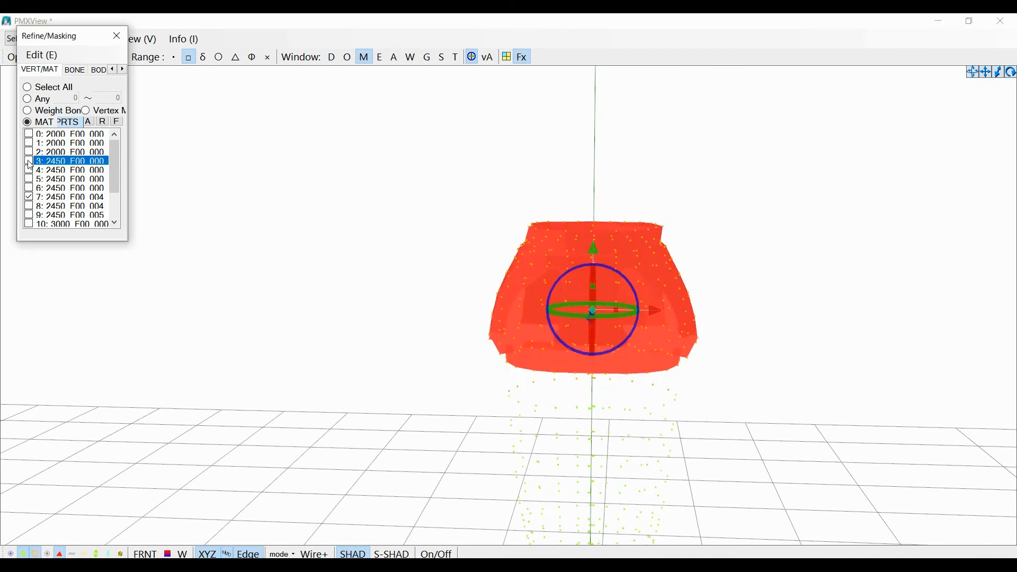
pyautogui.moveTo(596, 252)
pyautogui.mouseDown()
pyautogui.moveTo(601, 290)
pyautogui.moveTo(608, 262)
pyautogui.mouseUp()
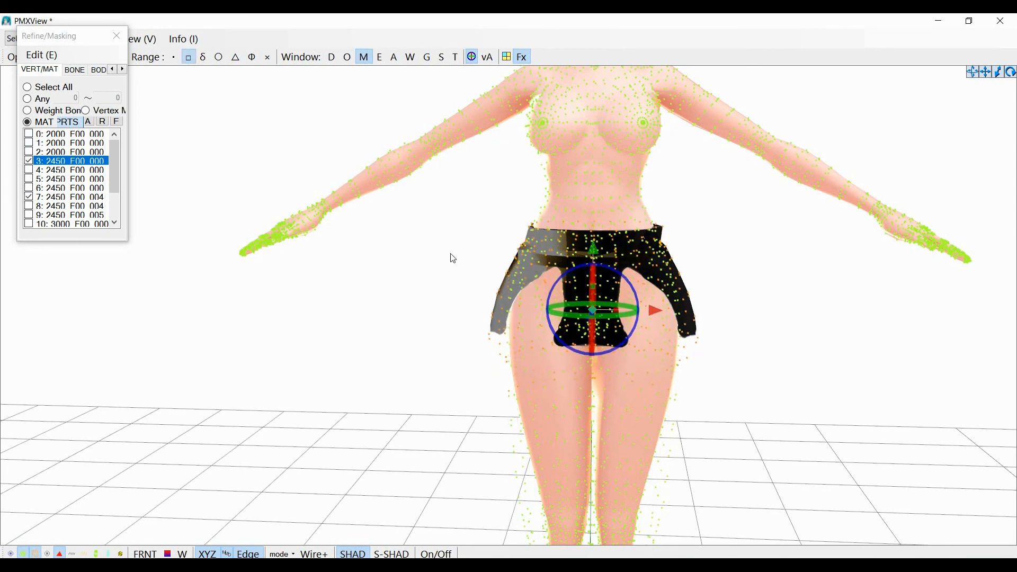
pyautogui.click(453, 258)
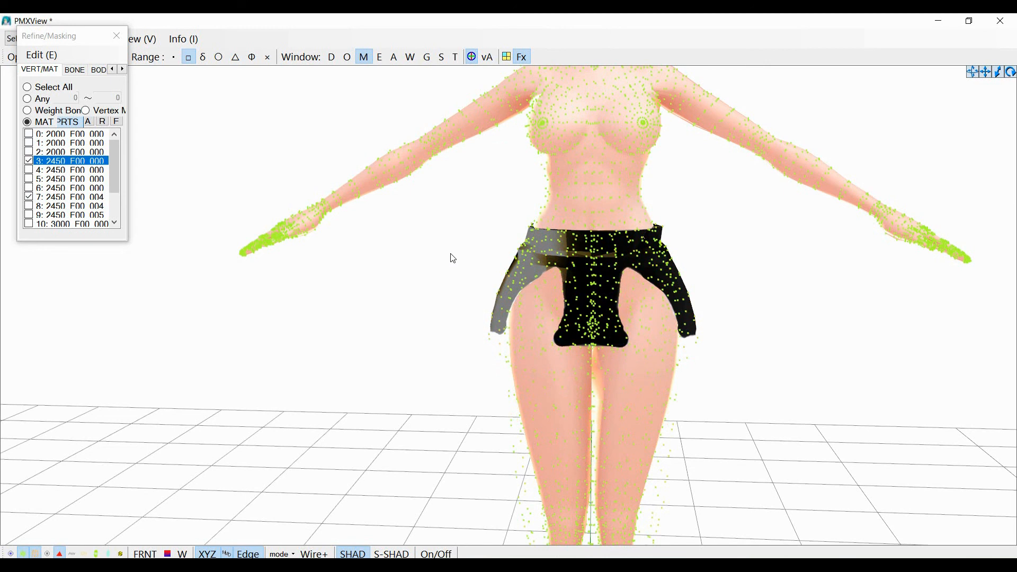